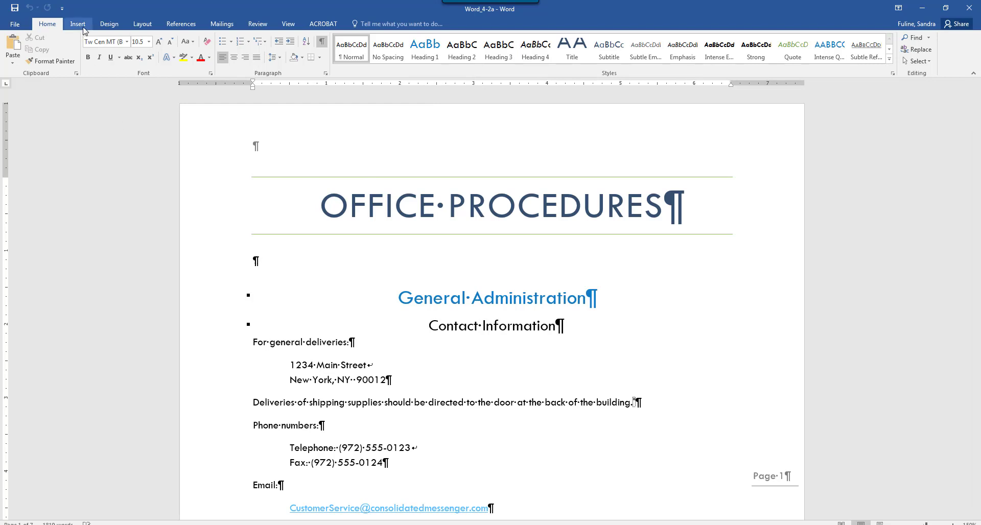
Insert an Automatic Table 1 table of contents in the empty paragraph below the Office Procedures title.
left_click(182, 24)
left_click(17, 59)
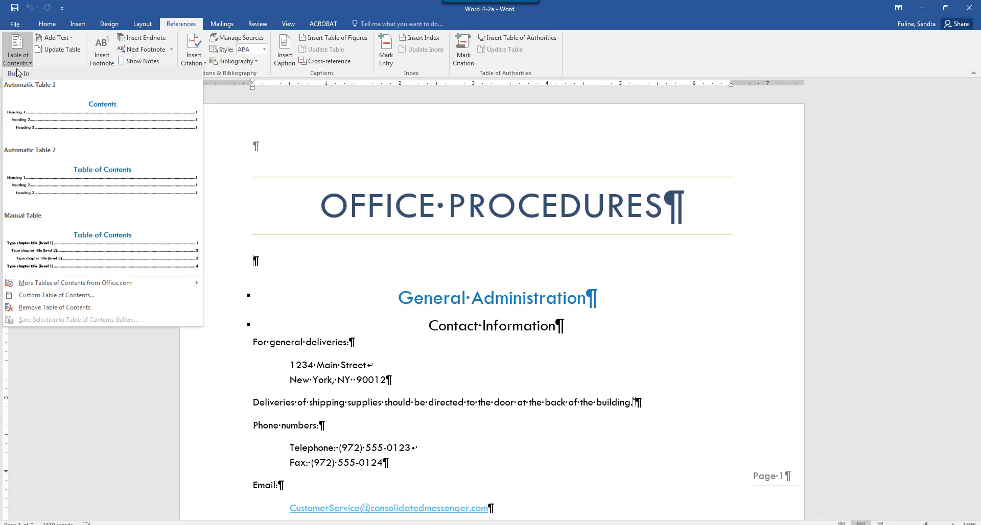
left_click(54, 115)
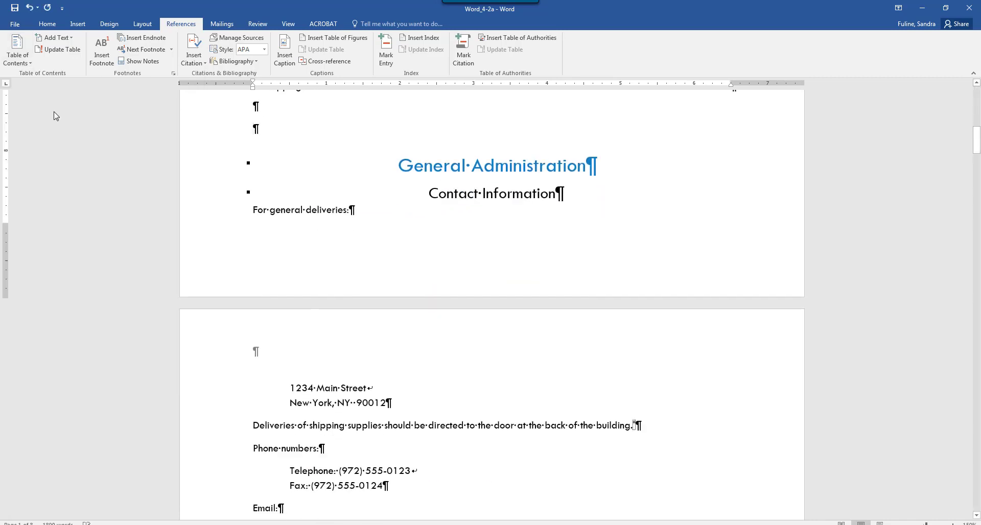
scroll(475, 241, "up", 5)
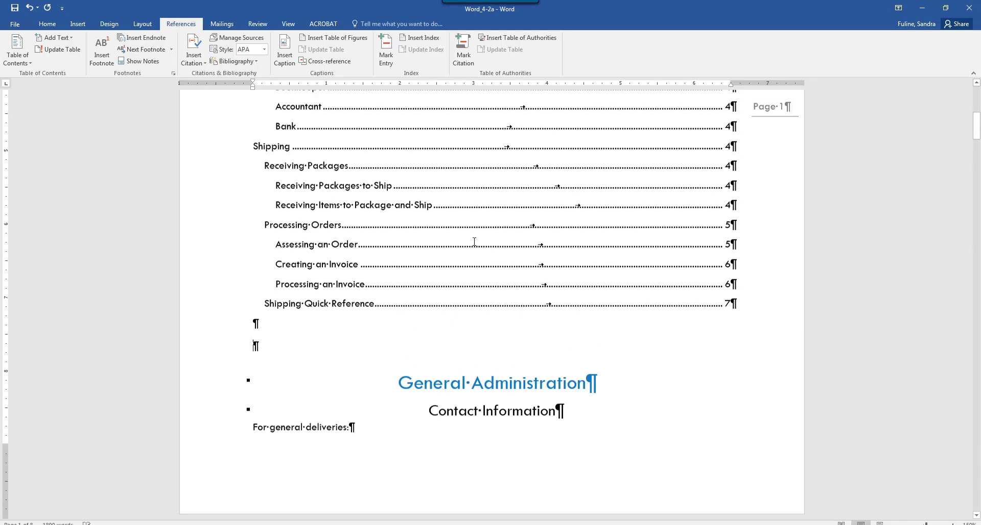
scroll(474, 243, "up", 5)
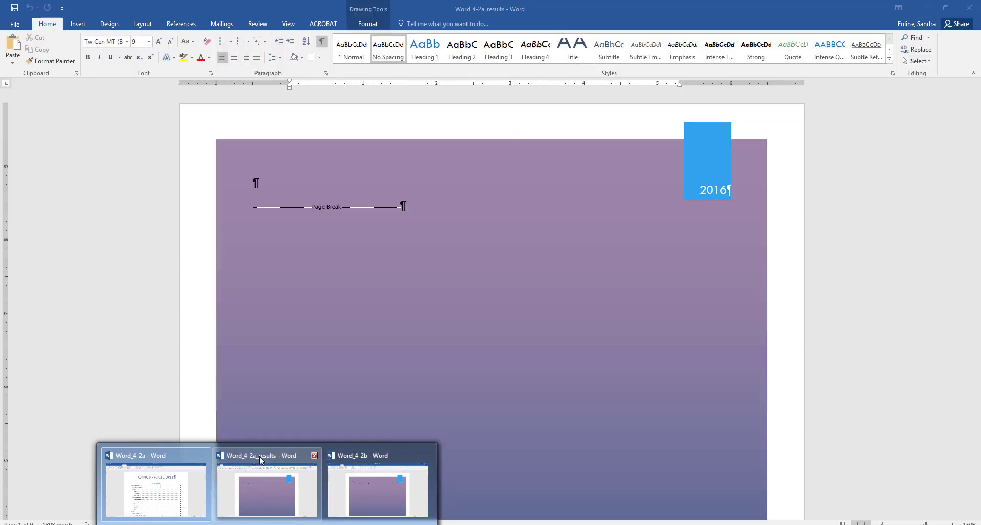
Switch to Word_4-2a_results and examine its cover page, contents table and the page break after it.
left_click(259, 456)
scroll(424, 265, "down", 5)
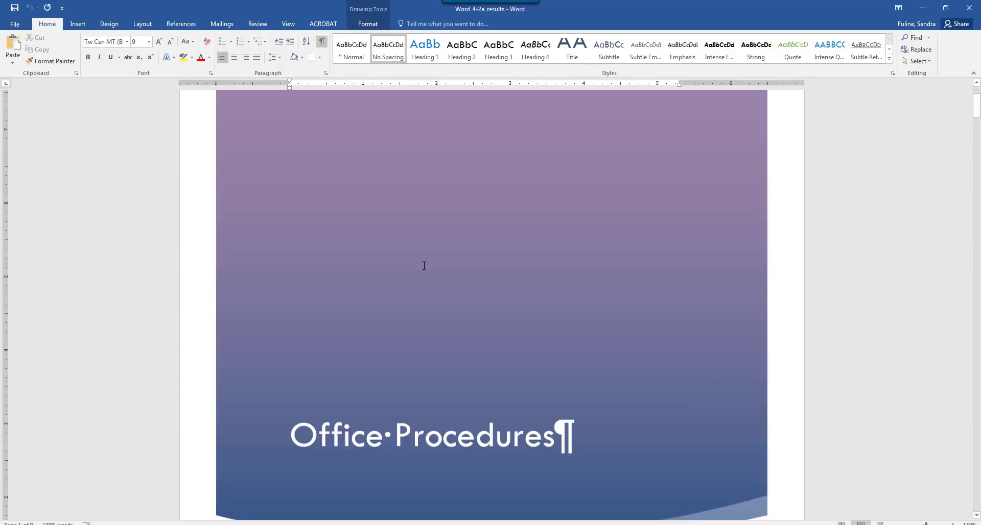
scroll(424, 265, "down", 15)
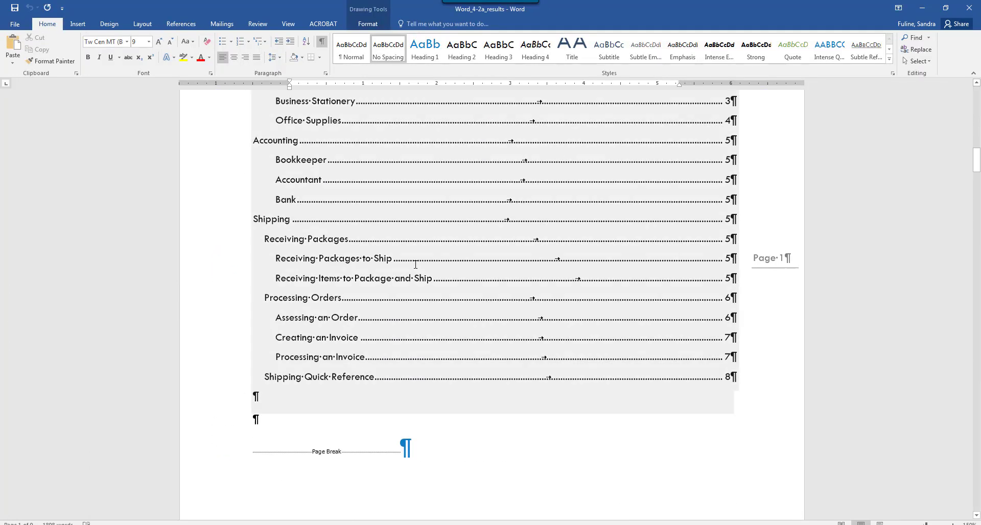
scroll(414, 265, "down", 8)
scroll(283, 222, "up", 5)
scroll(283, 222, "down", 1)
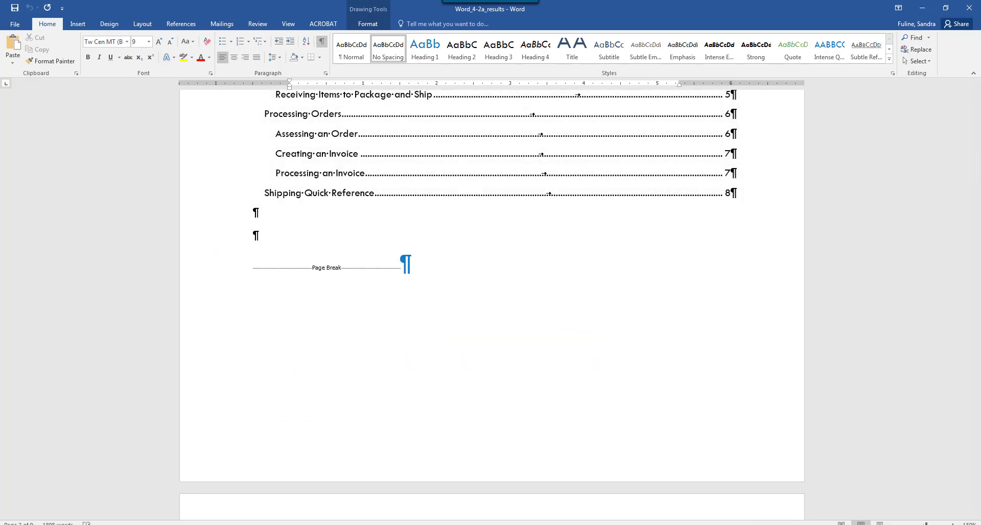
scroll(340, 320, "up", 8)
left_click(363, 304)
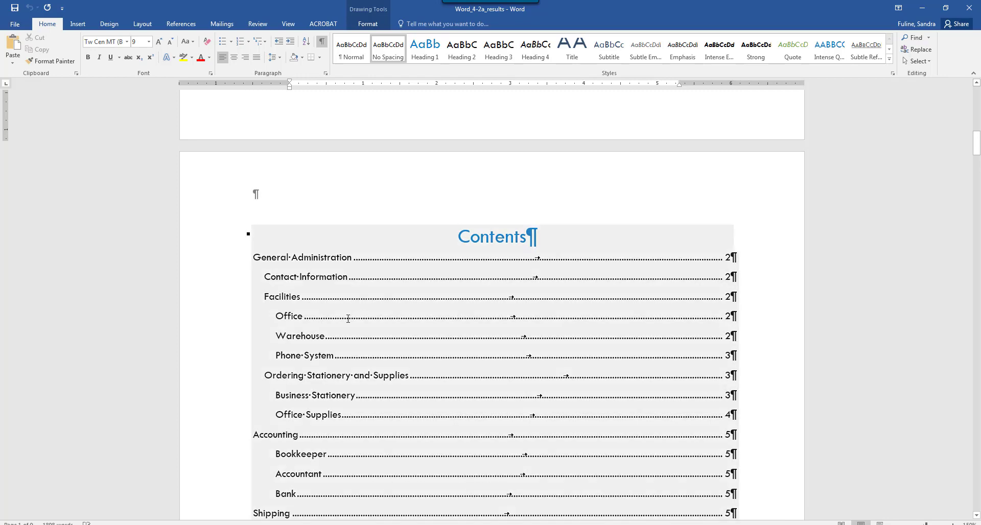
scroll(358, 316, "down", 8)
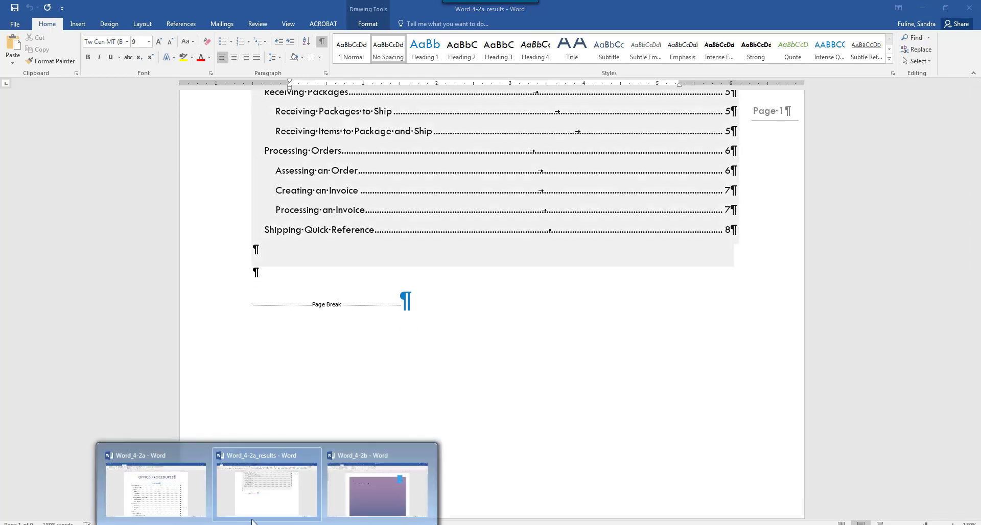
Return to Word_4-2a and insert a page break between the table of contents and the General Administration heading.
left_click(175, 491)
scroll(487, 255, "down", 3)
scroll(488, 256, "down", 6)
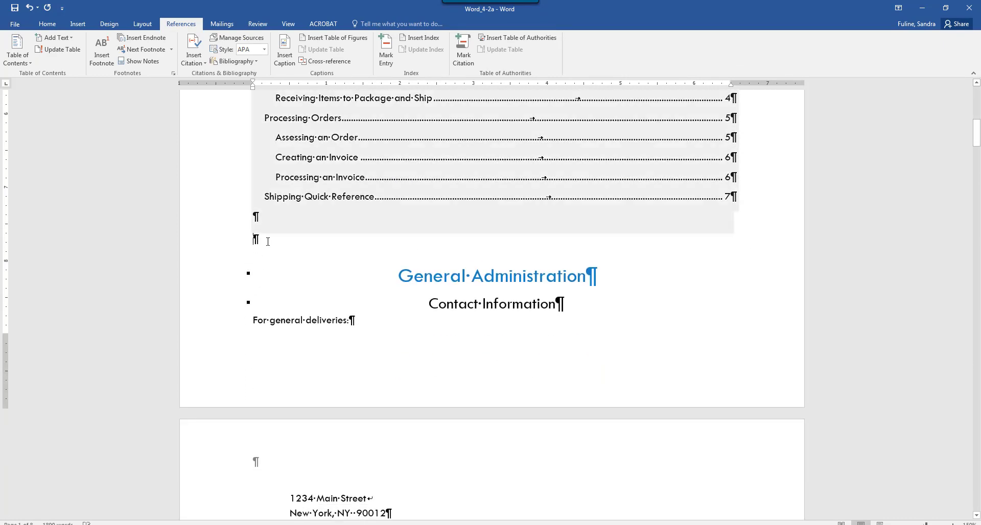
key("ctrl+Return")
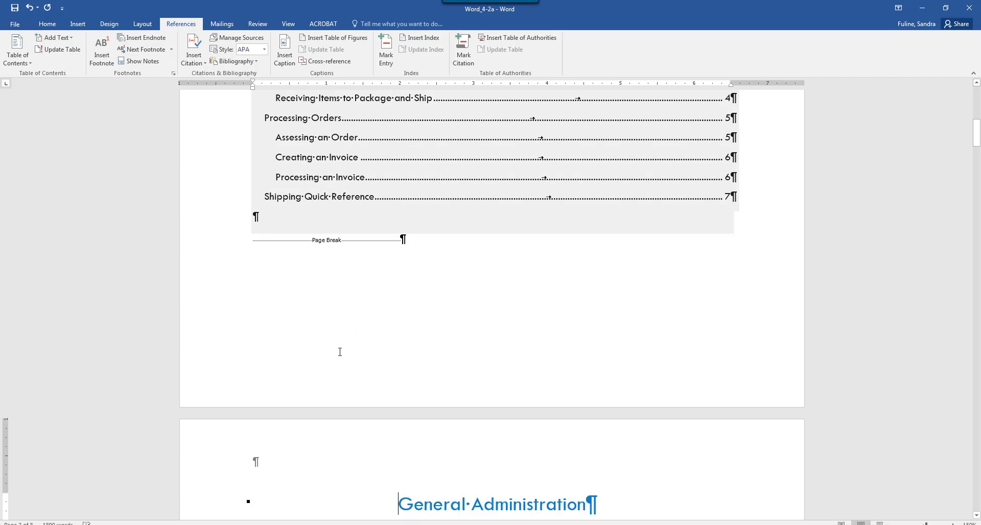
scroll(307, 448, "down", 2)
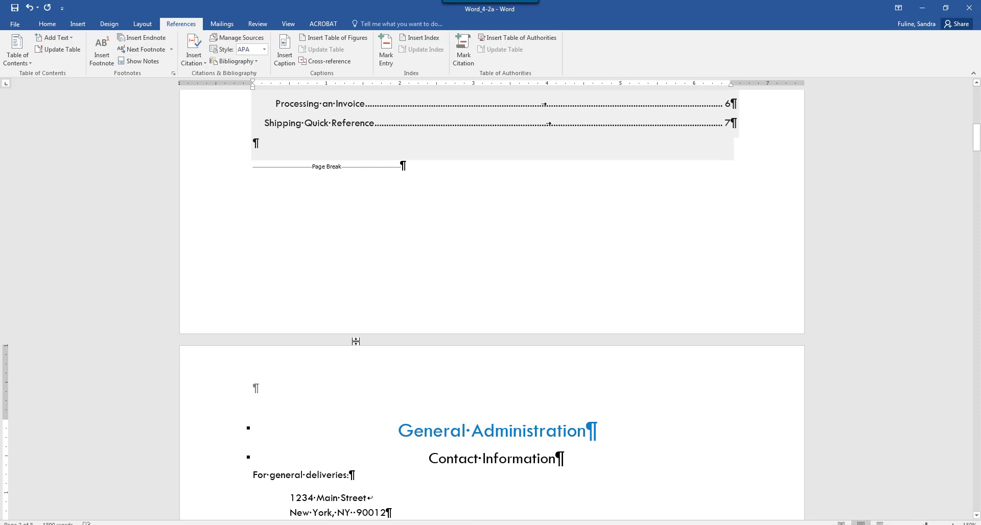
Update the entire table of contents.
scroll(307, 401, "up", 6)
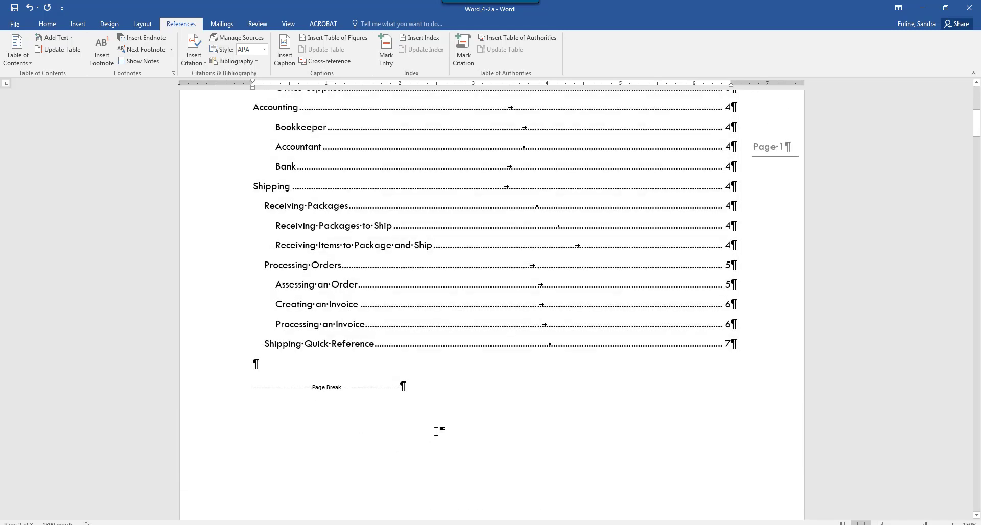
scroll(439, 429, "up", 5)
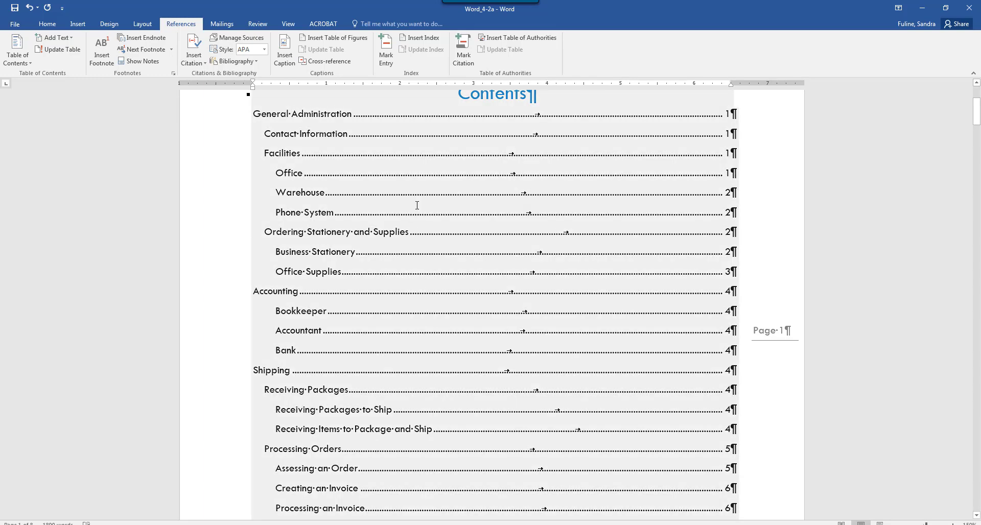
right_click(416, 204)
left_click(445, 261)
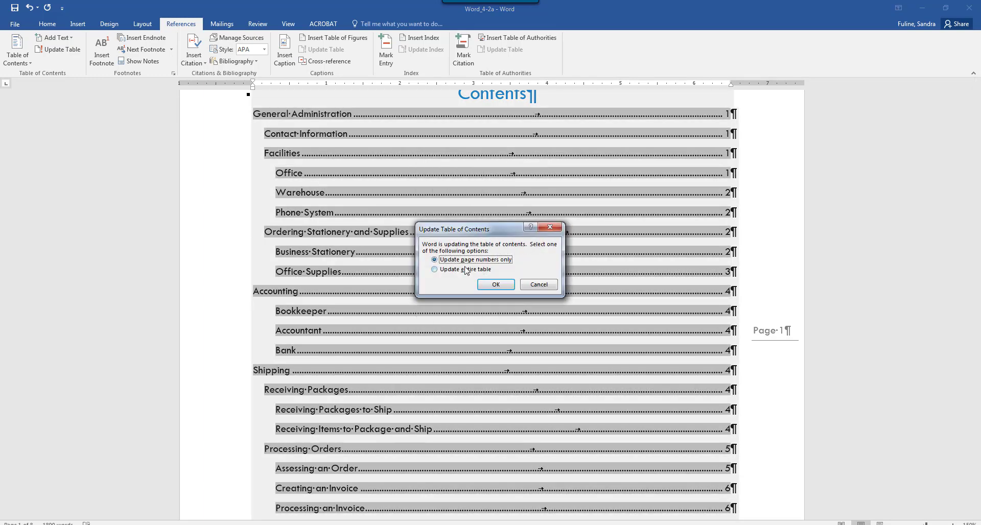
left_click(462, 270)
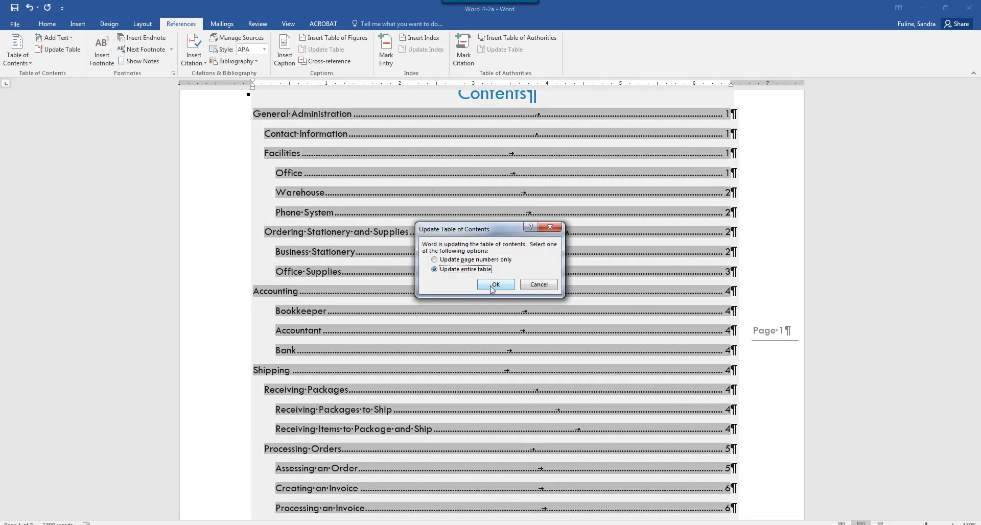
left_click(494, 286)
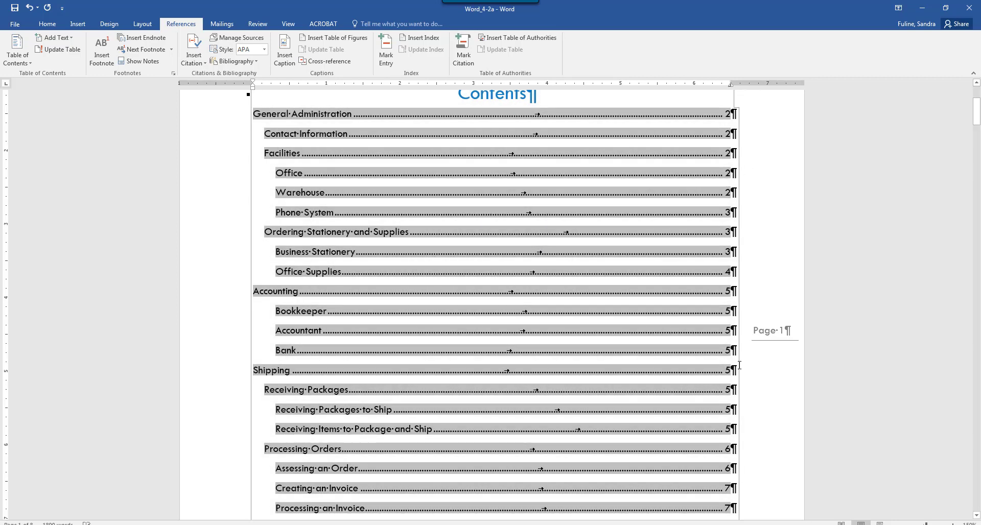
Follow the Shipping Quick Reference link in the table of contents and check that page's number.
scroll(473, 451, "down", 5)
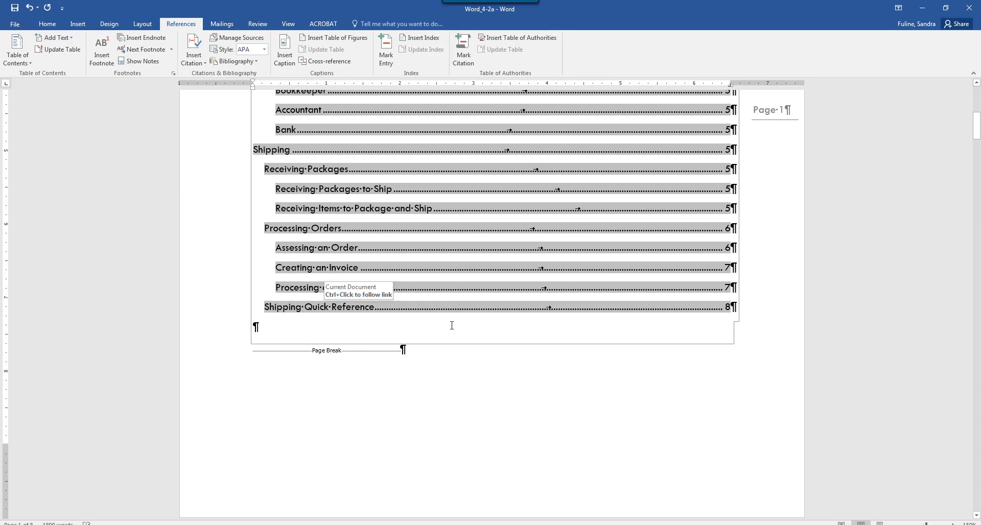
left_click(316, 310, "ctrl")
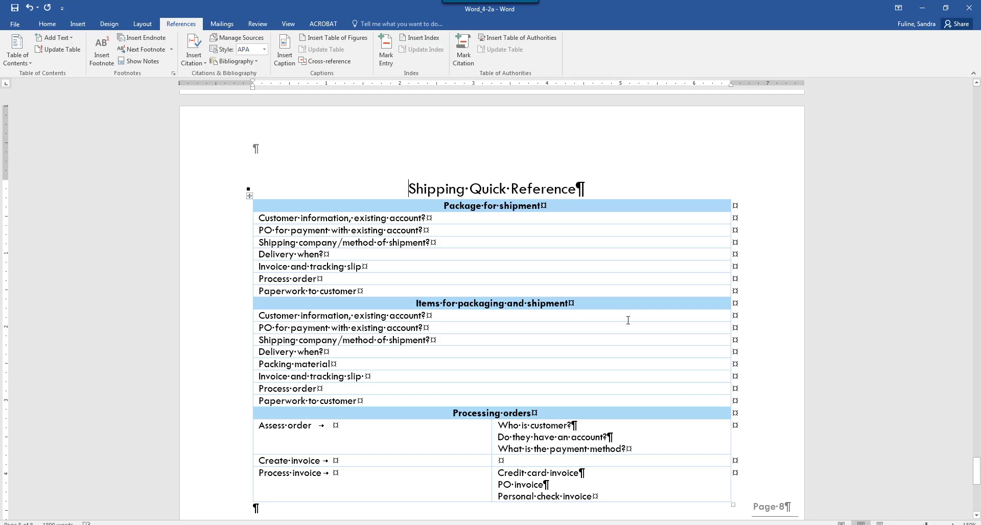
scroll(627, 320, "down", 3)
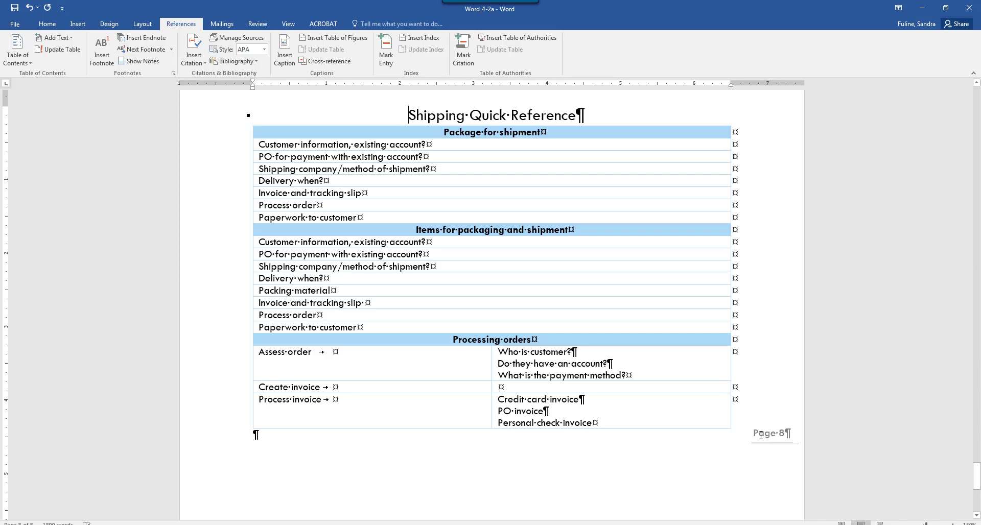
Go back to the start of the document and insert the Ion (Dark) cover page.
key("ctrl+Home")
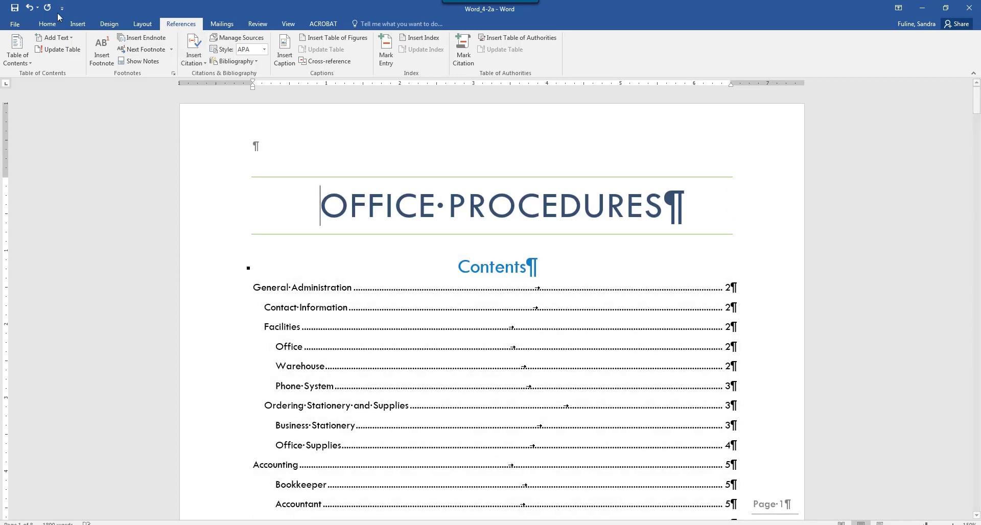
left_click(78, 23)
left_click(13, 56)
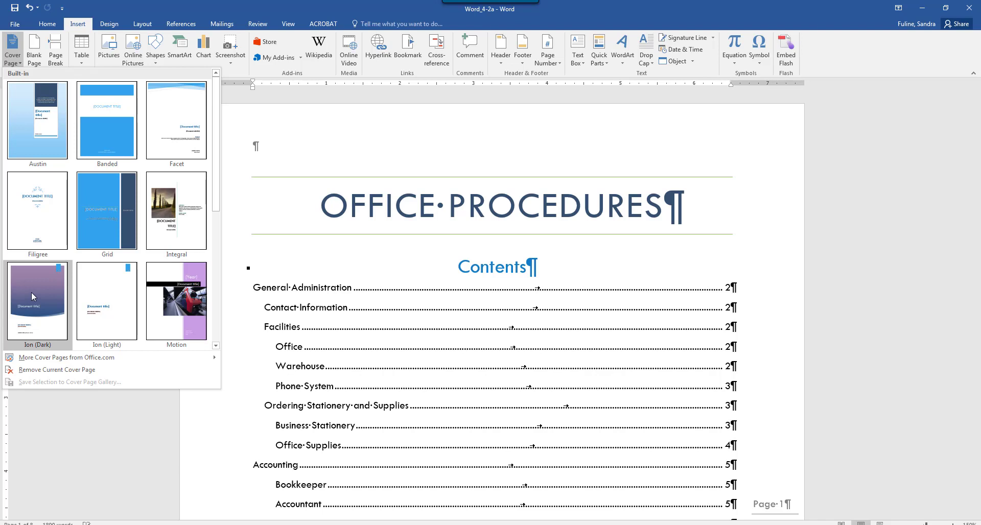
left_click(31, 293)
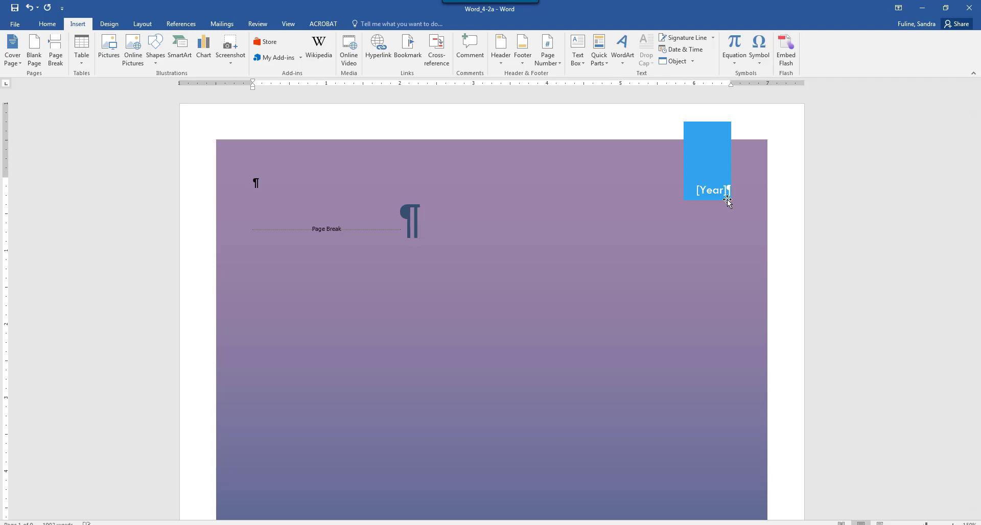
Replace the cover page's document title placeholder with "Office Procedures".
scroll(437, 372, "down", 3)
scroll(425, 418, "down", 1)
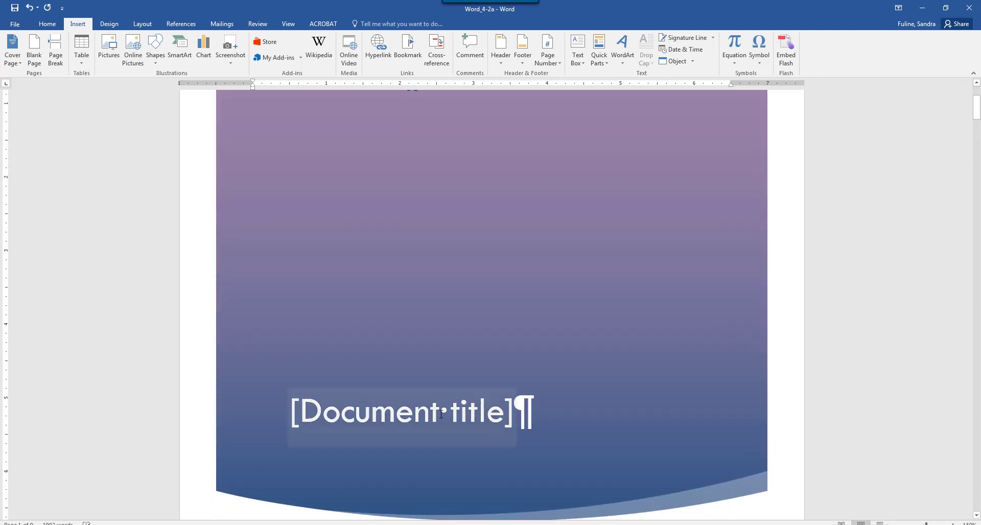
left_click(440, 410)
type("O")
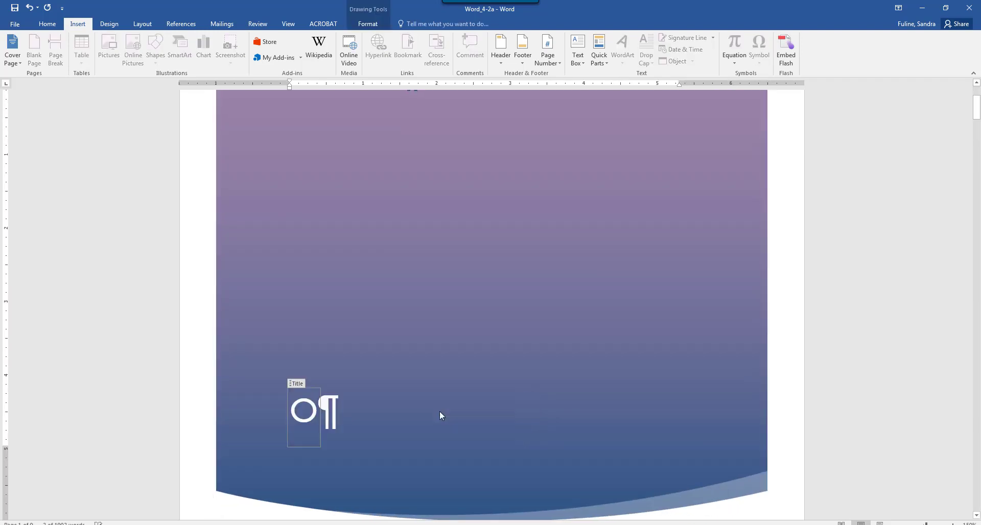
type("ffice Procedures")
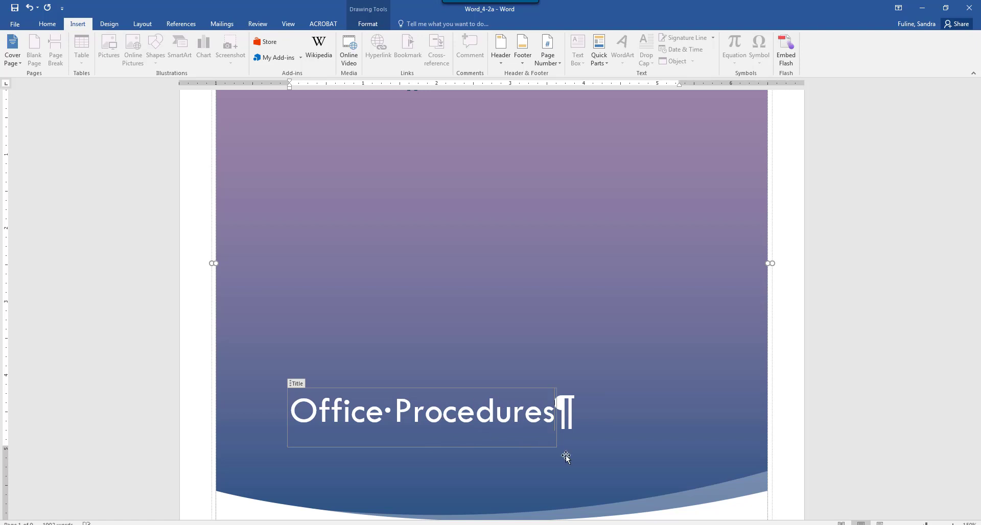
left_click(546, 433)
Delete the original OFFICE PROCEDURES title paragraph above the Contents heading on the second page.
scroll(554, 437, "down", 10)
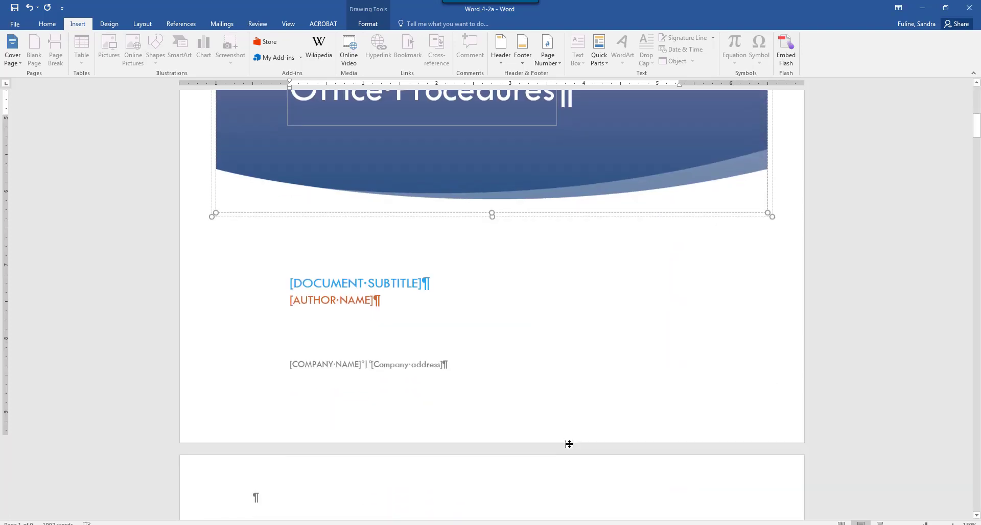
scroll(562, 439, "down", 3)
left_click(238, 253)
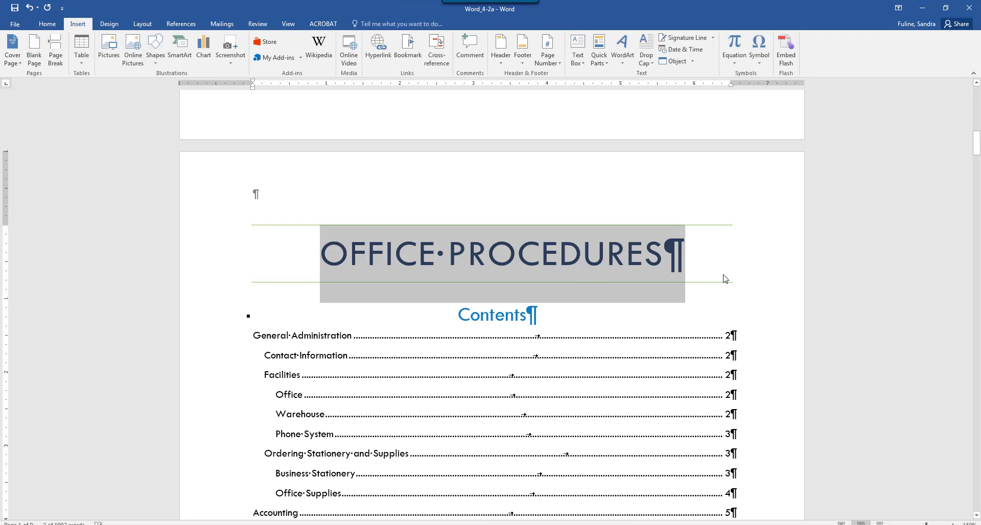
key("Delete")
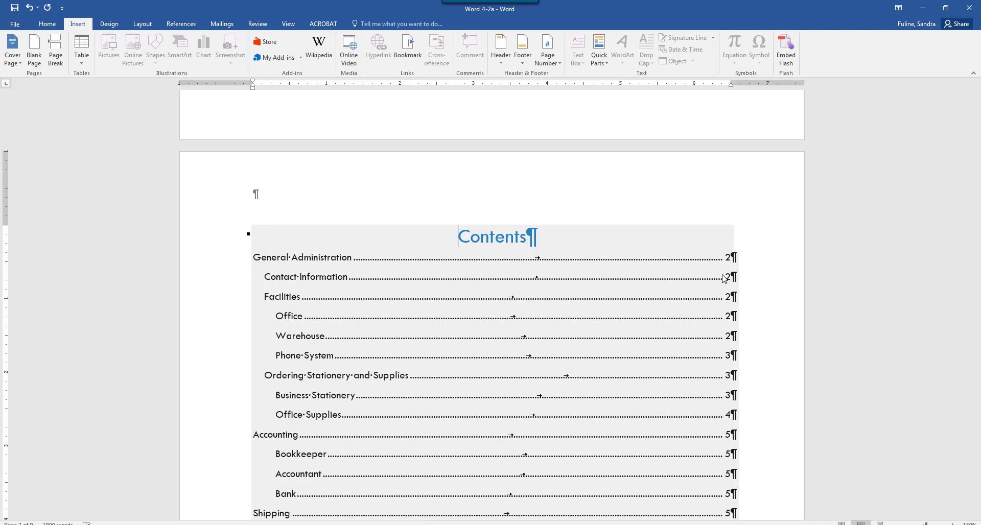
Select the cover page's subtitle placeholder, then check the subtitle and company address on the cover of Word_4-2a_results.
scroll(372, 382, "up", 8)
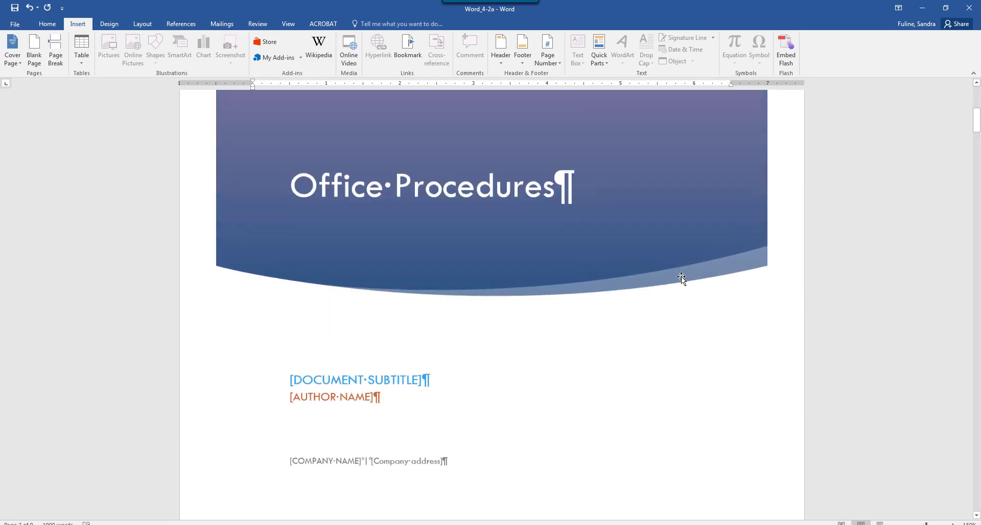
left_click(370, 384)
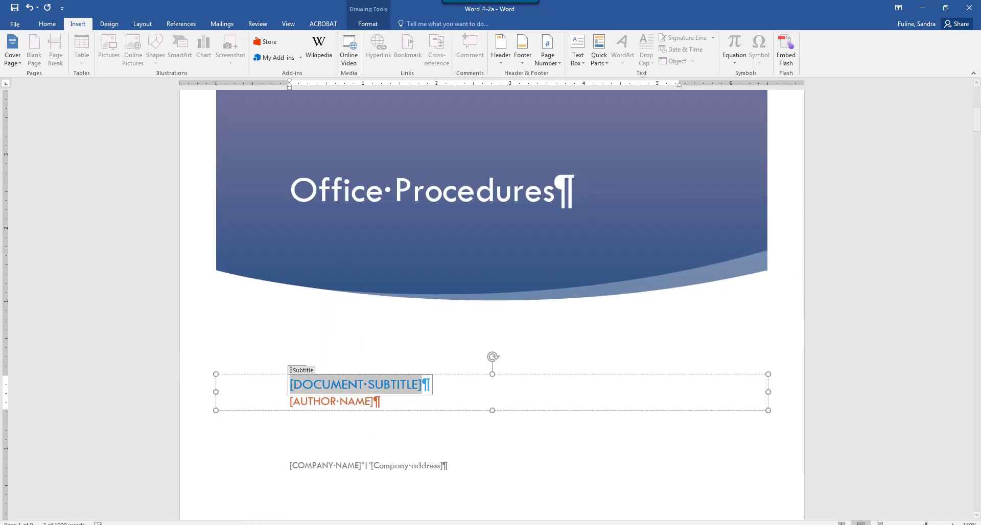
left_click(268, 524)
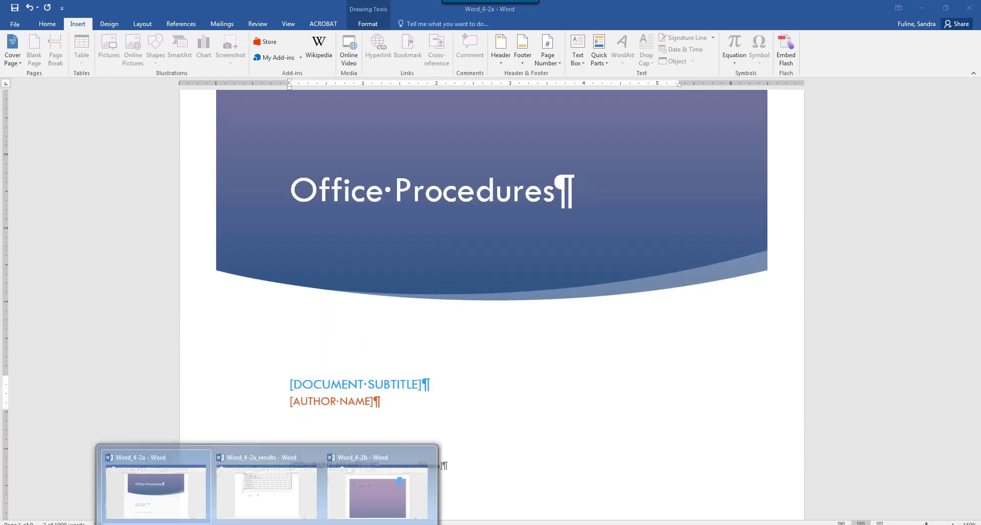
left_click(280, 485)
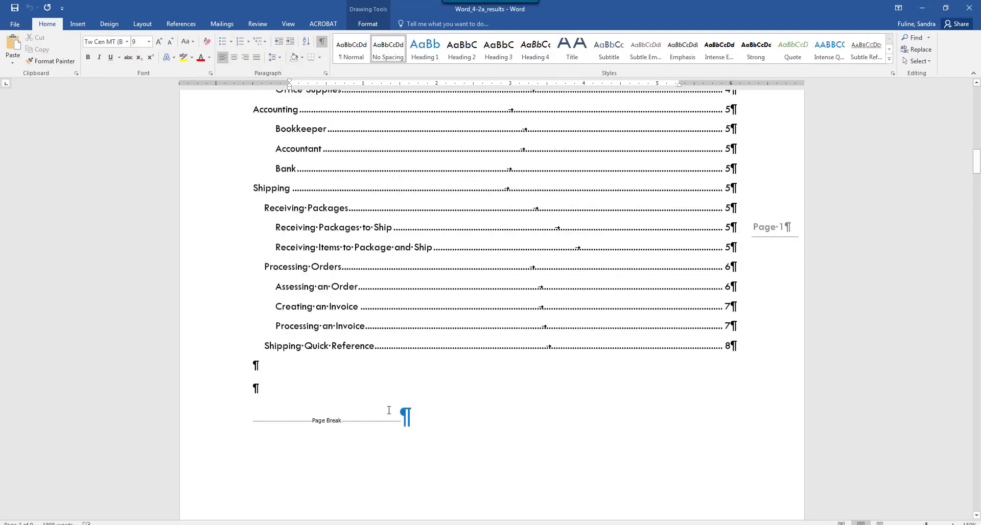
scroll(389, 410, "up", 15)
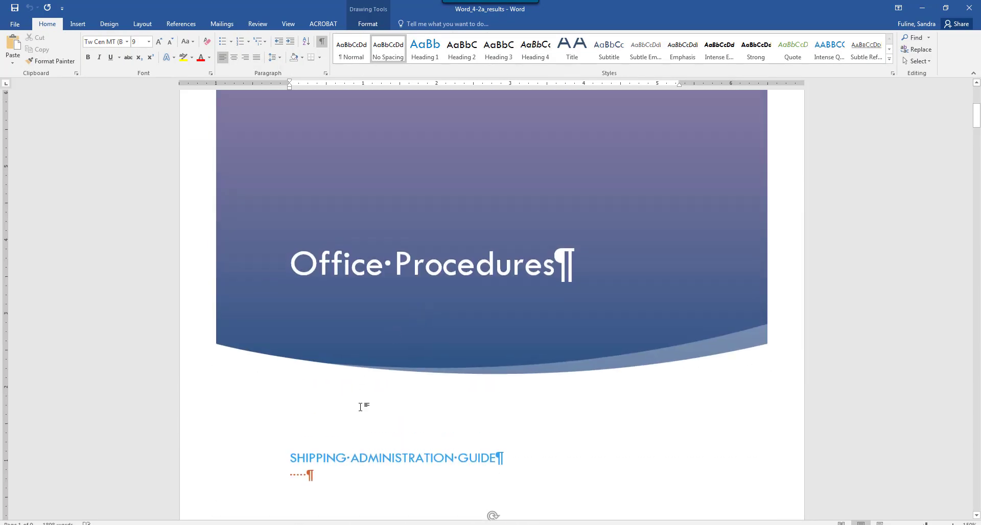
scroll(409, 449, "down", 4)
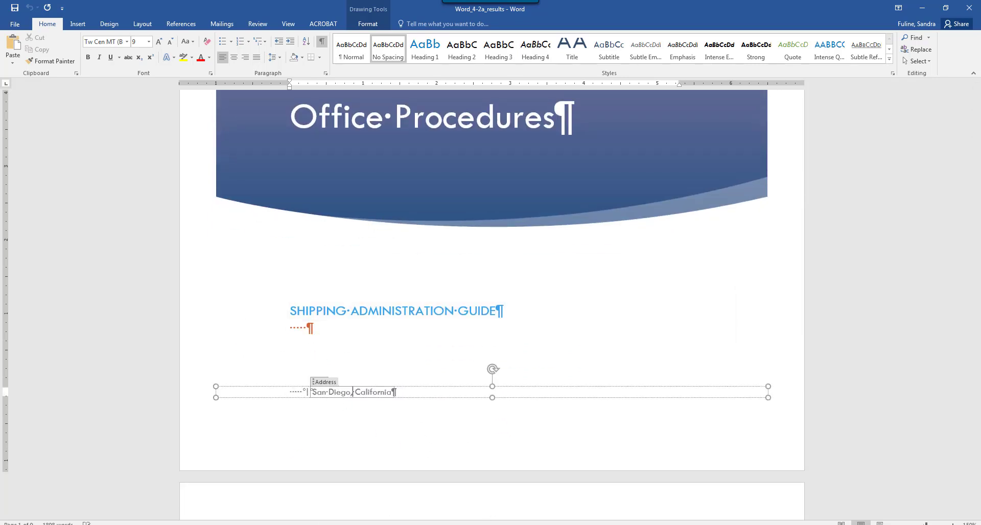
Return to Word_4-2a and replace the cover page's subtitle placeholder with "SHIPPING ADMINISTRATION GUIDE".
left_click(923, 8)
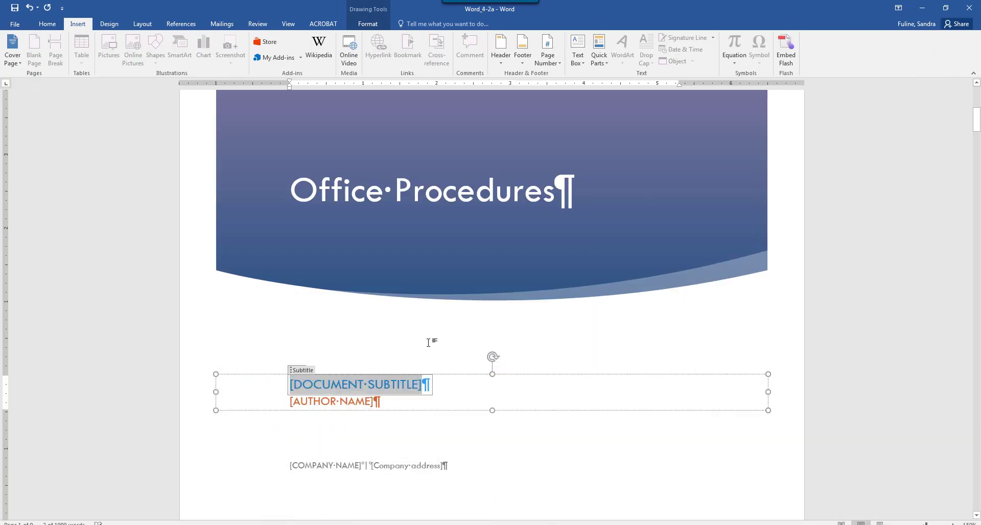
type("SHIPPING ")
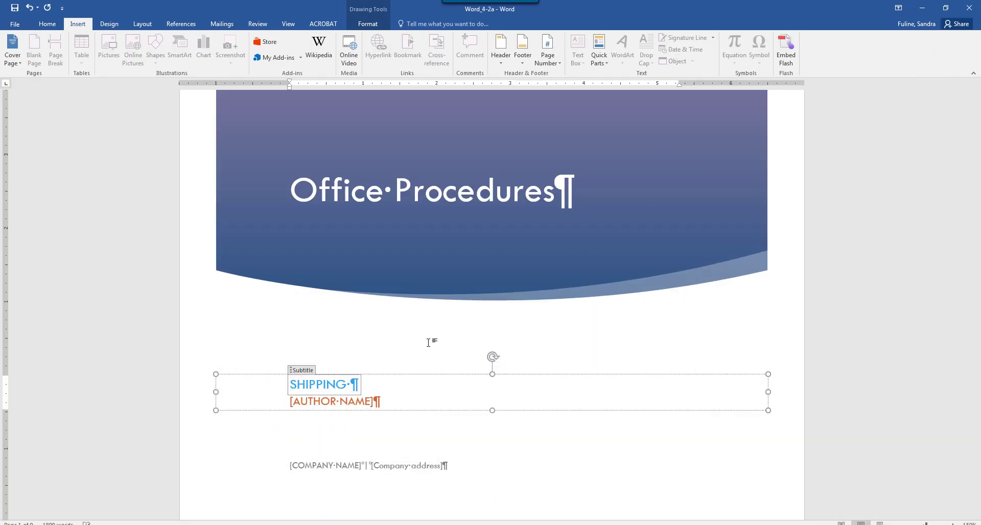
type("ADMINISTR")
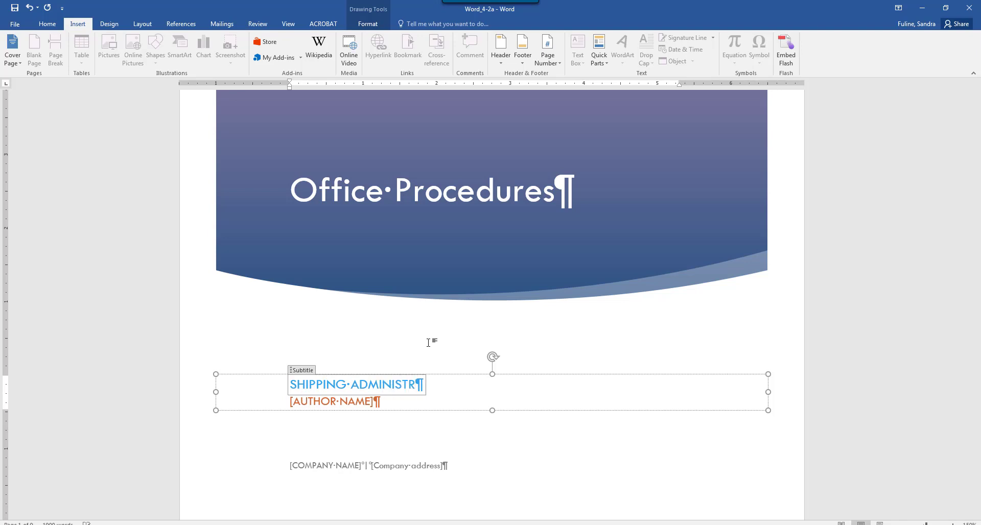
type("ATION GUIDE")
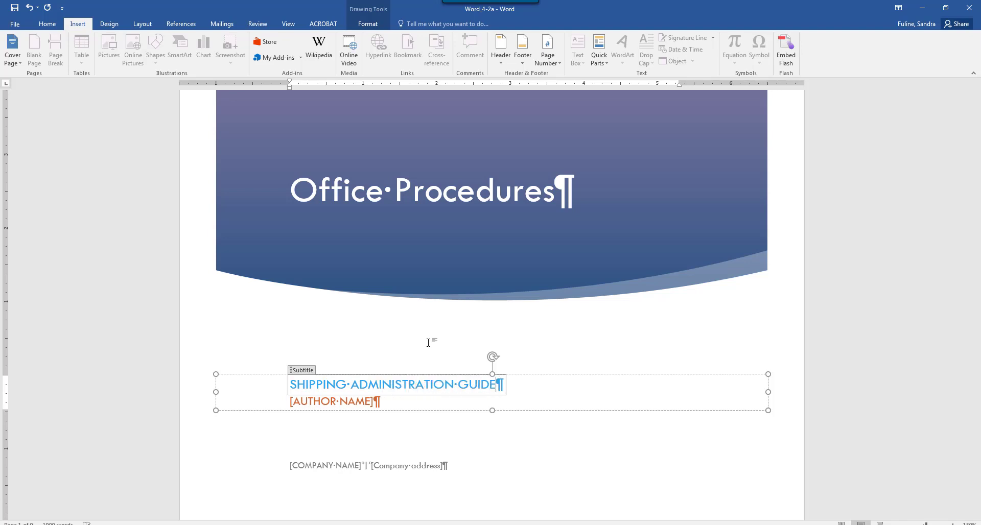
Delete the author name placeholder below the subtitle, including its empty line.
left_click(307, 402)
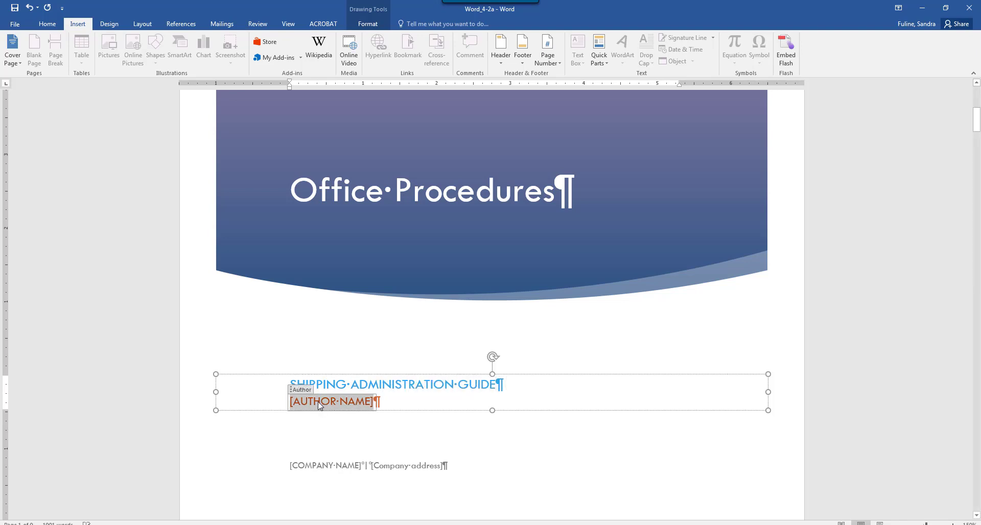
left_click(293, 391)
key("Delete")
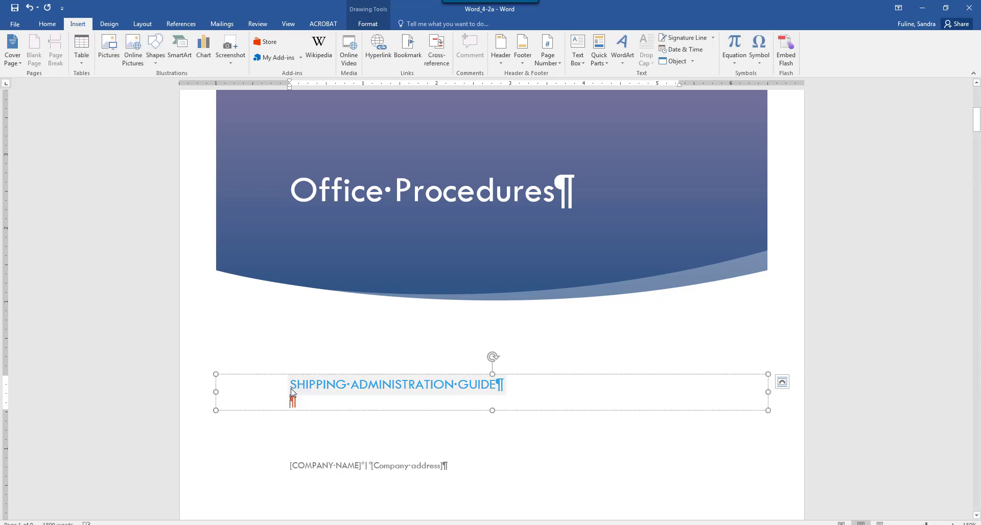
key("BackSpace")
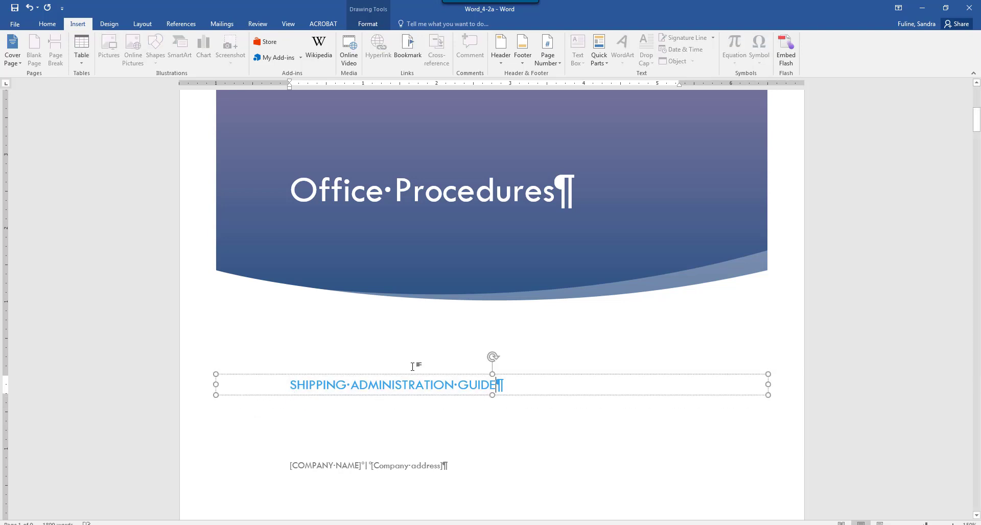
Delete the company name placeholder and the separator in front of the company address on the cover page.
left_click(368, 466)
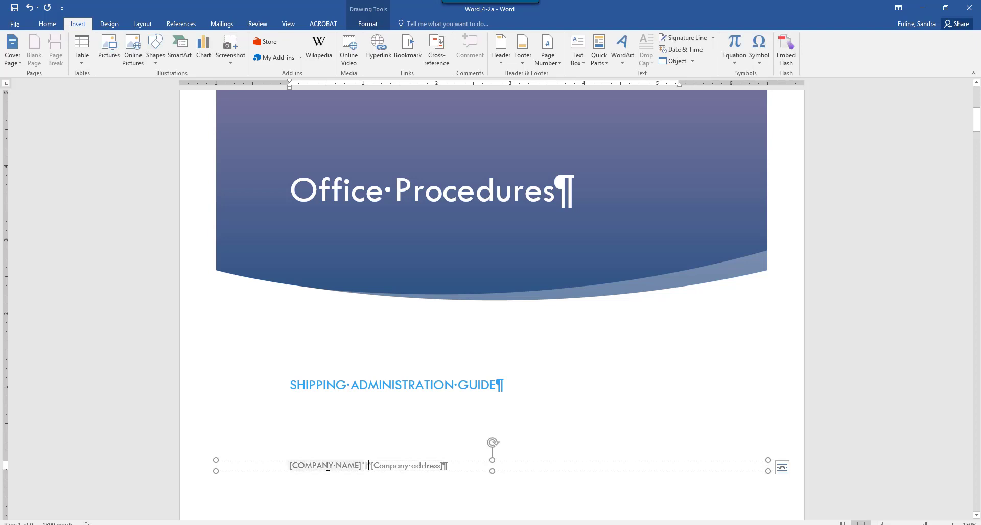
left_click(344, 465)
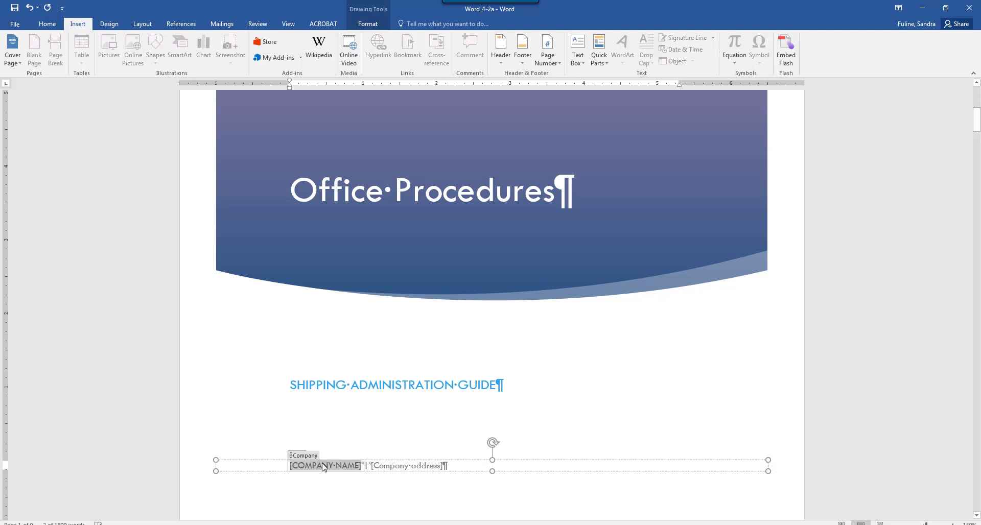
left_click(292, 456)
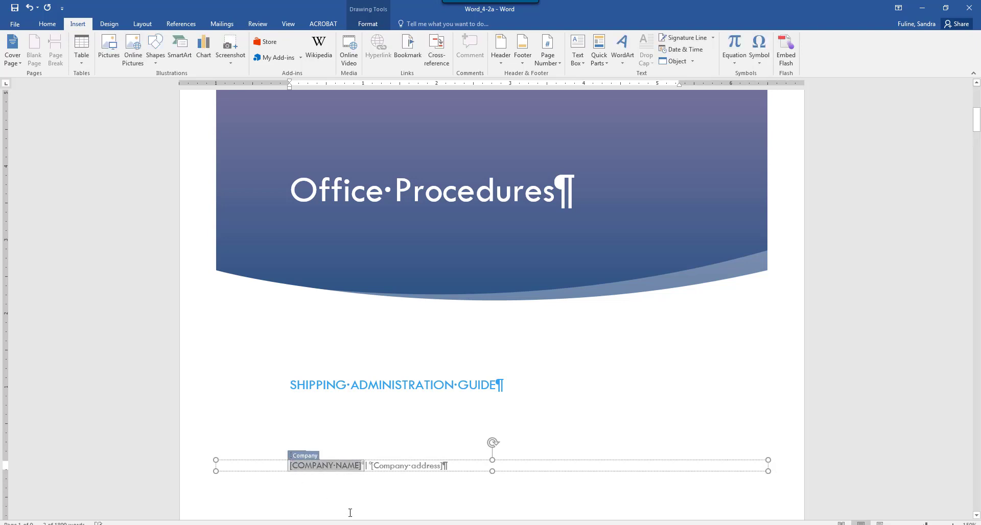
key("Delete")
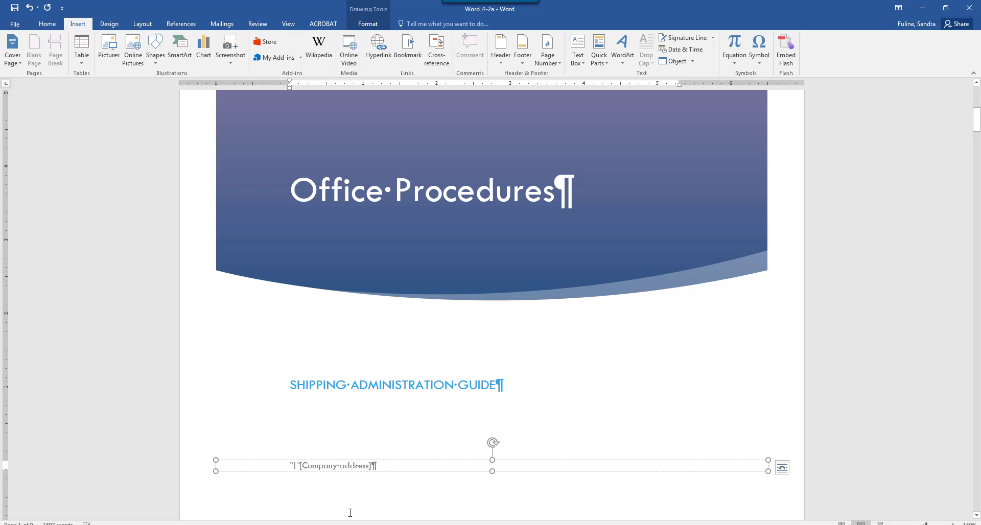
key("Delete")
key("Delete")
key("Delete")
Replace the cover page's company address placeholder with "San Diego, California".
left_click(350, 466)
type("San ")
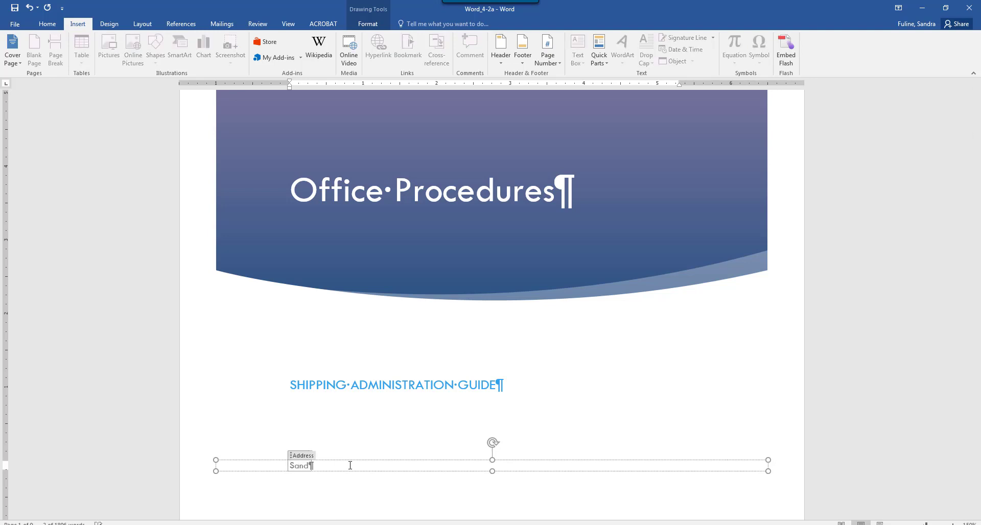
type("Diego, california")
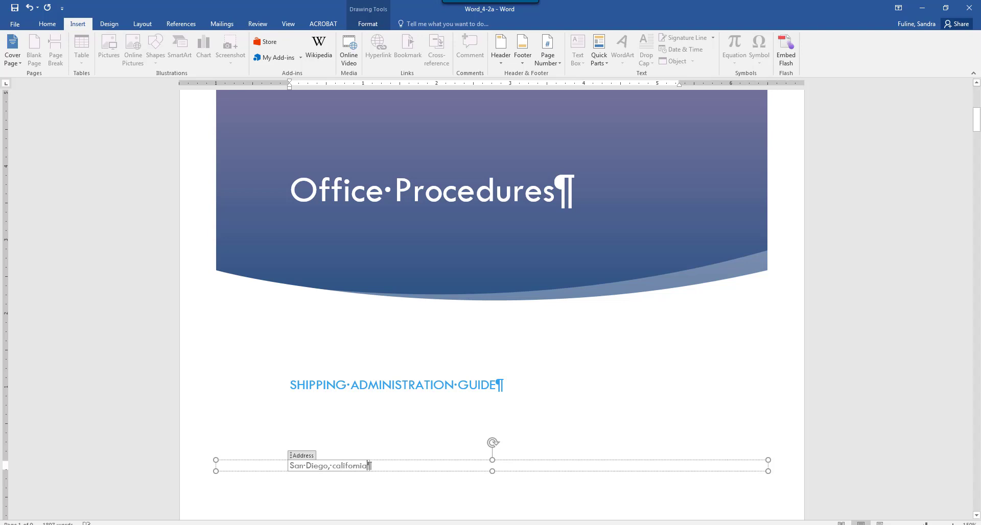
left_click(336, 465)
key("Delete")
type("C")
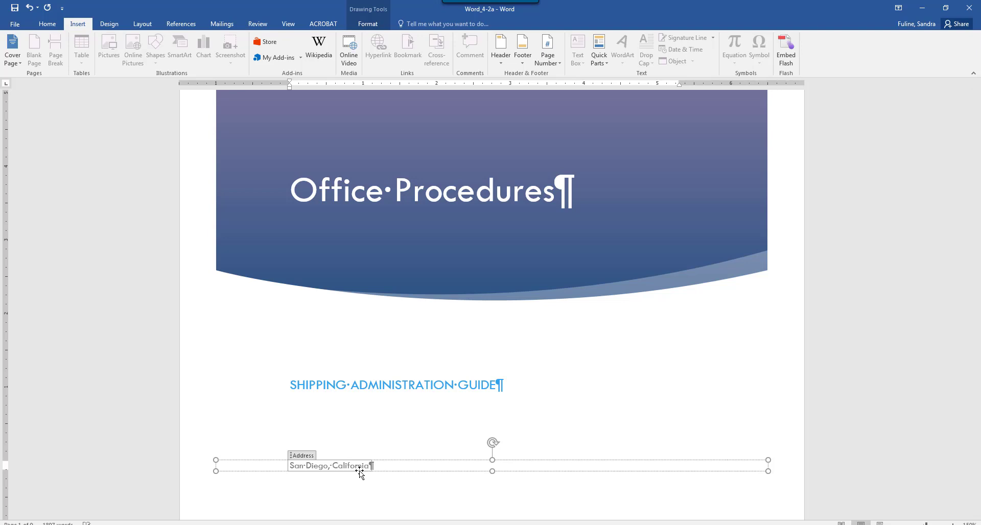
Compare the finished cover text with the cover page of Word_4-2a_results, and return to Word_4-2a.
left_click(267, 523)
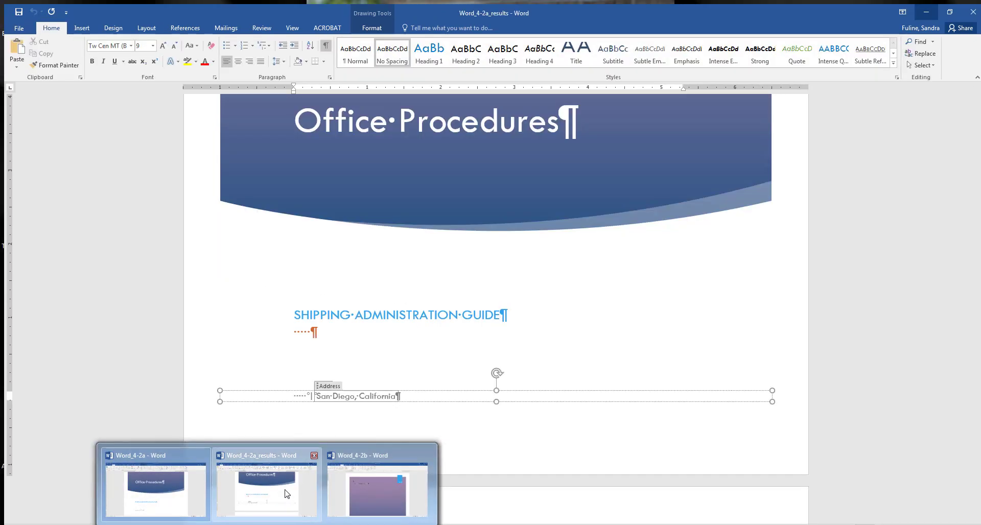
left_click(287, 493)
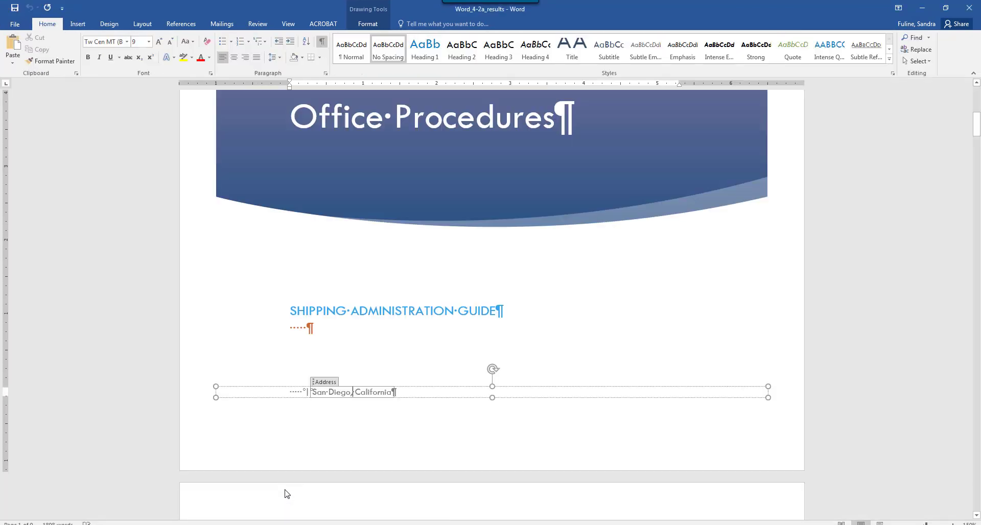
left_click(922, 7)
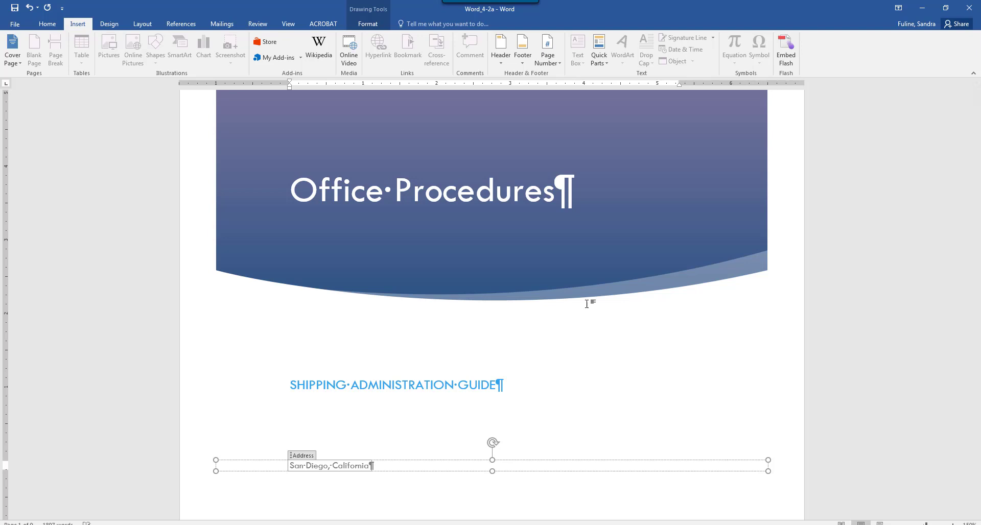
Review the table of contents, the page break below it and the page number, and go back to the cover page.
scroll(620, 310, "down", 7)
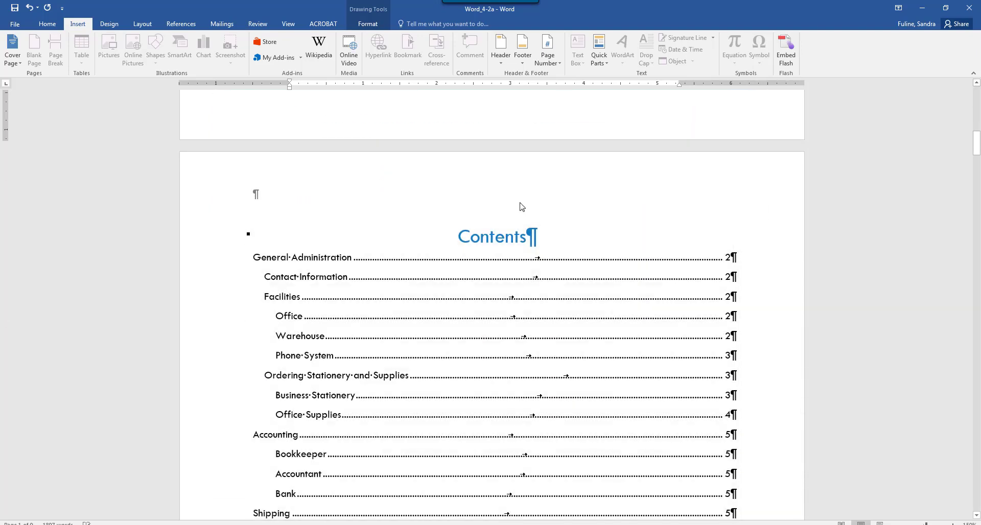
left_click(531, 238)
scroll(560, 225, "down", 3)
scroll(561, 225, "down", 2)
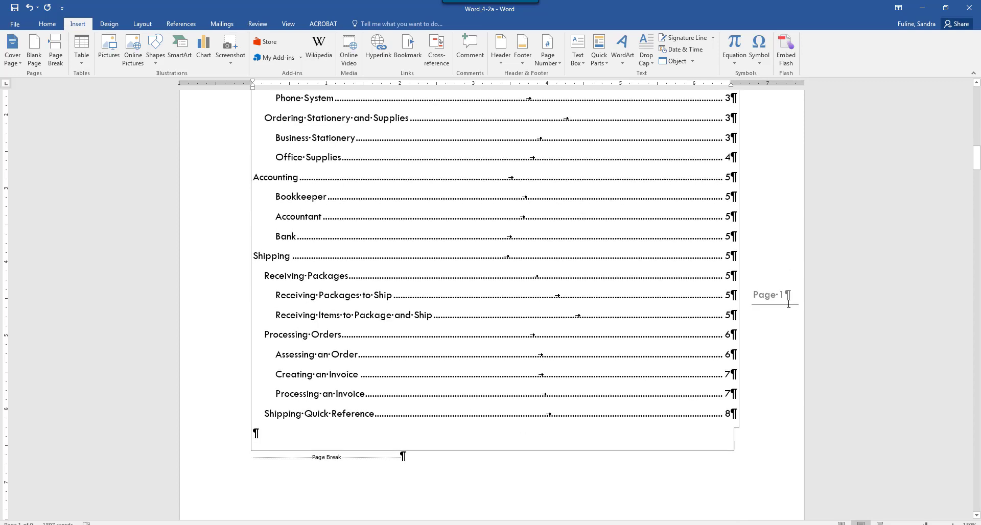
scroll(716, 223, "up", 2)
scroll(716, 223, "up", 12)
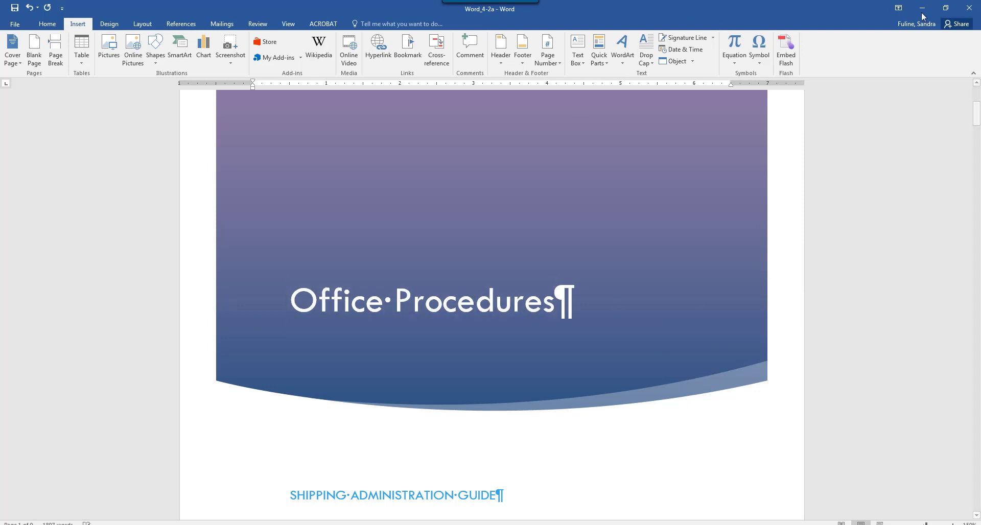
Close Word_4-2a and switch to the Word_4-2b document.
left_click(969, 8)
left_click(488, 282)
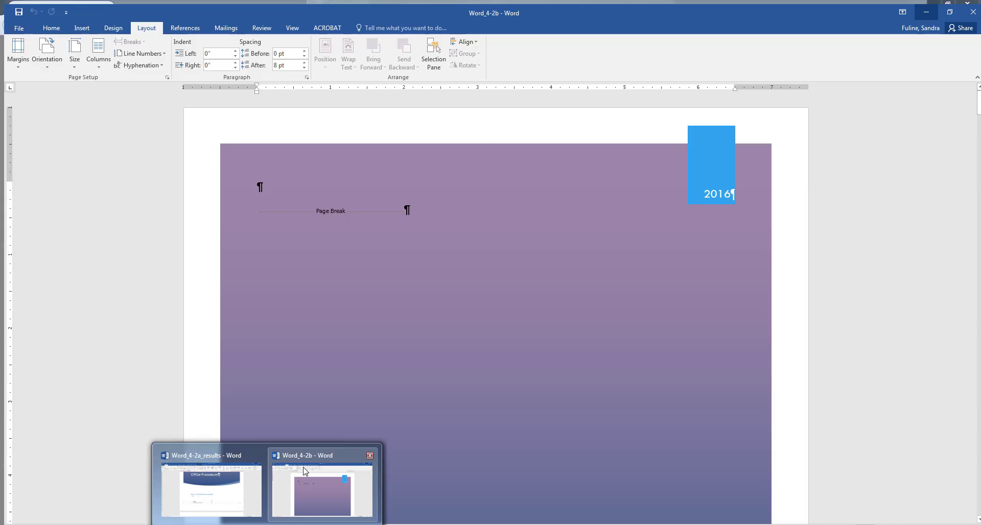
left_click(327, 485)
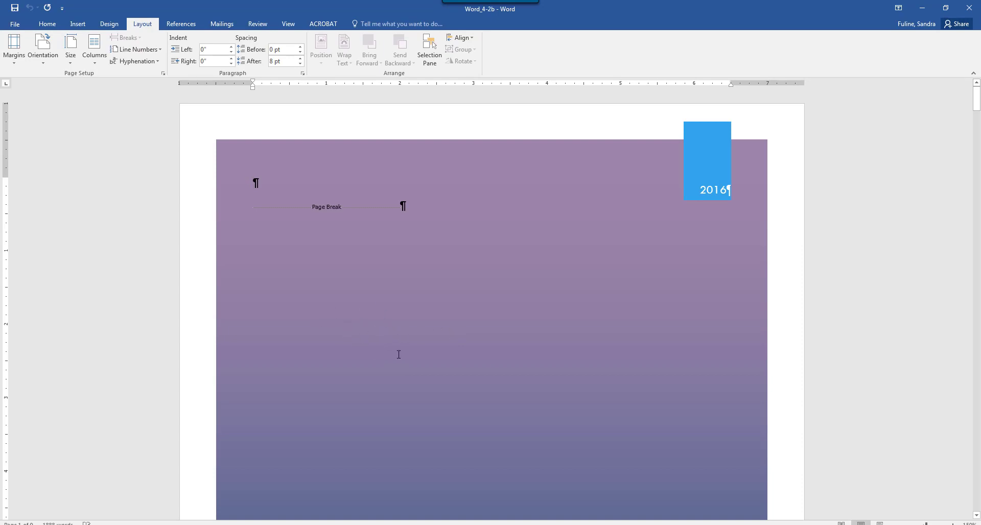
Remove the current cover page from Word_4-2b.
left_click(357, 306)
scroll(440, 413, "up", 5)
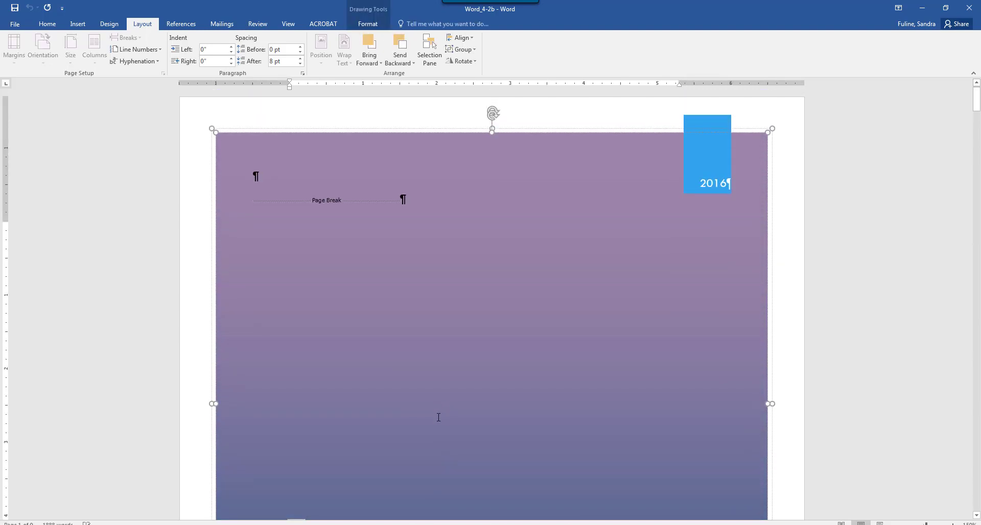
left_click(81, 26)
left_click(18, 51)
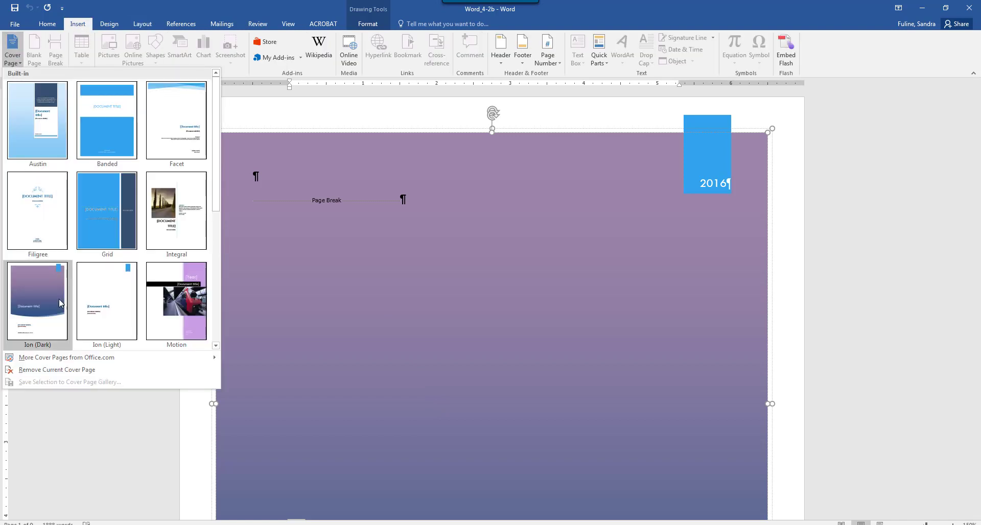
left_click(58, 372)
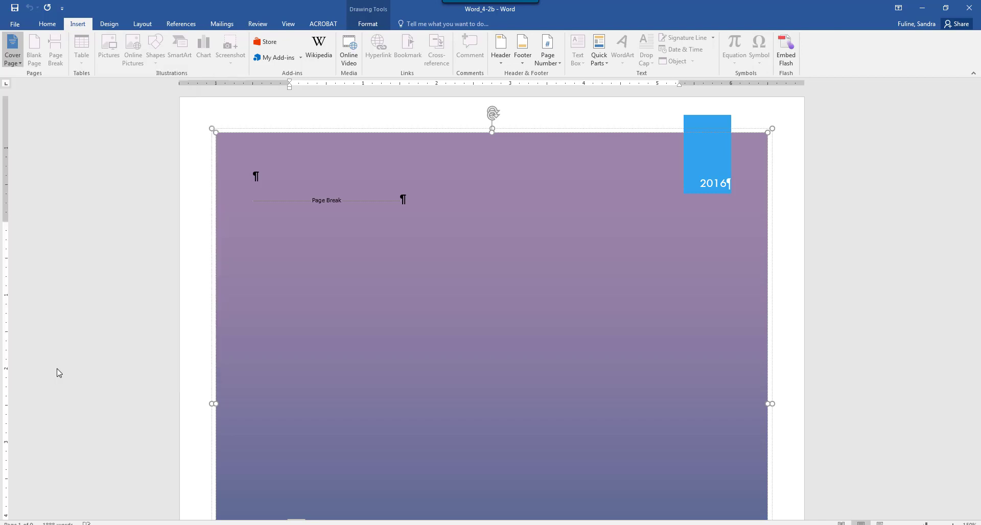
Change the document's paper size to Statement (5.5" x 8.5").
left_click(143, 24)
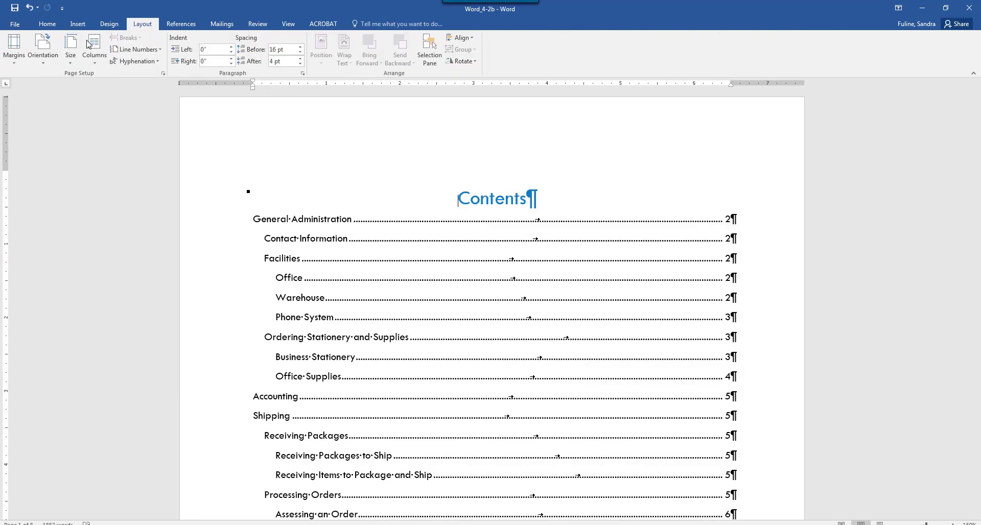
left_click(74, 53)
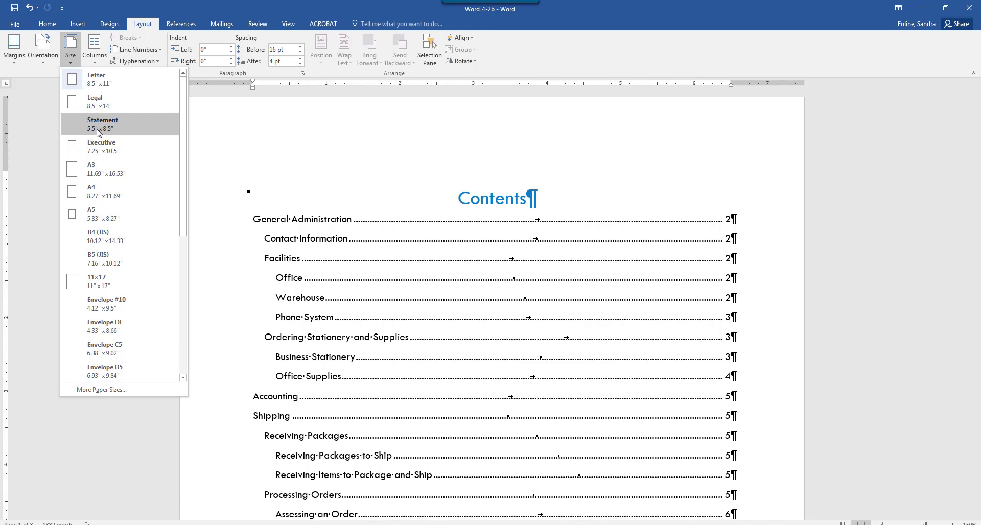
left_click(98, 133)
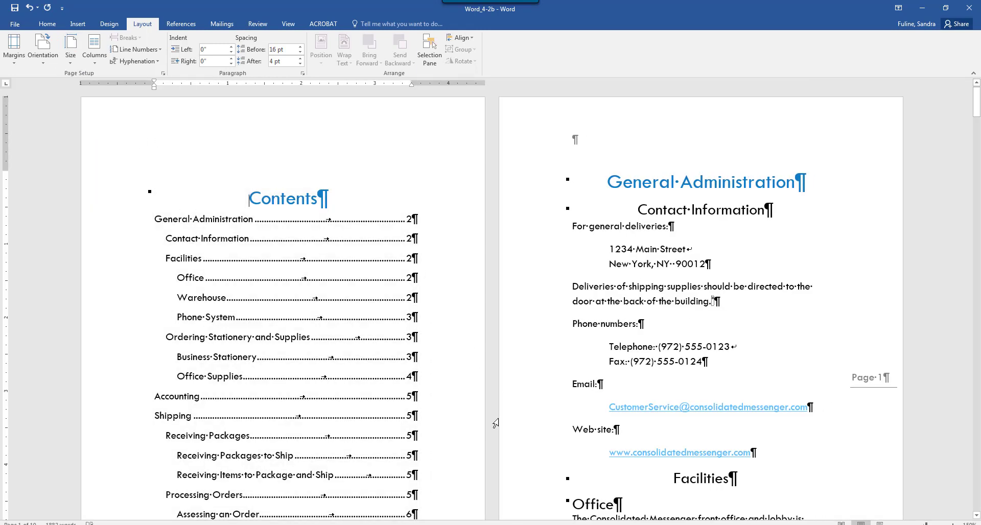
Update the entire table of contents in Word_4-2b.
scroll(513, 420, "down", 3)
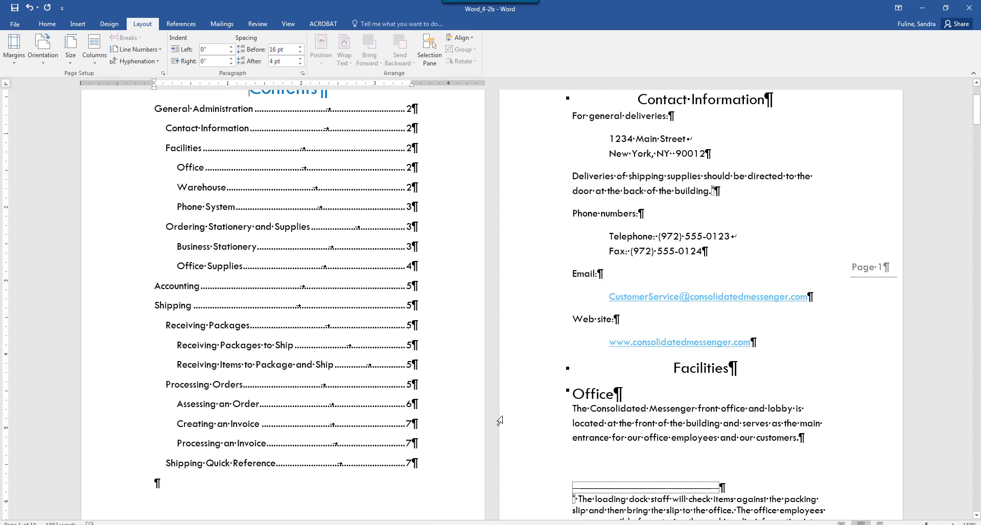
right_click(293, 292)
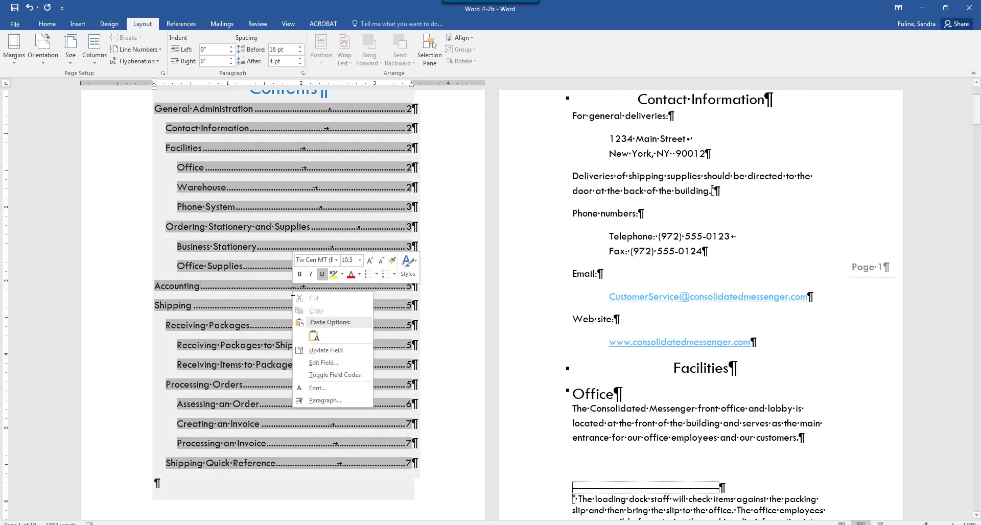
left_click(327, 353)
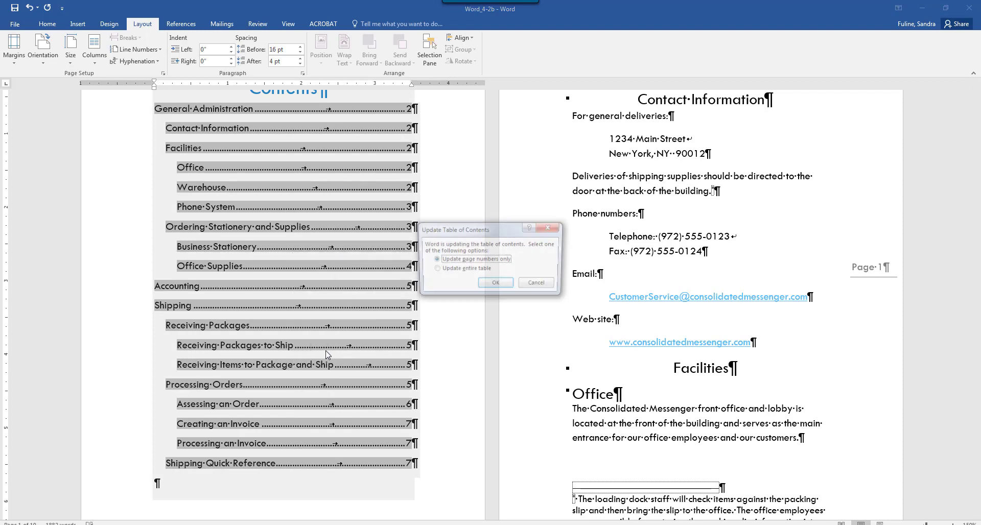
left_click(439, 269)
left_click(491, 284)
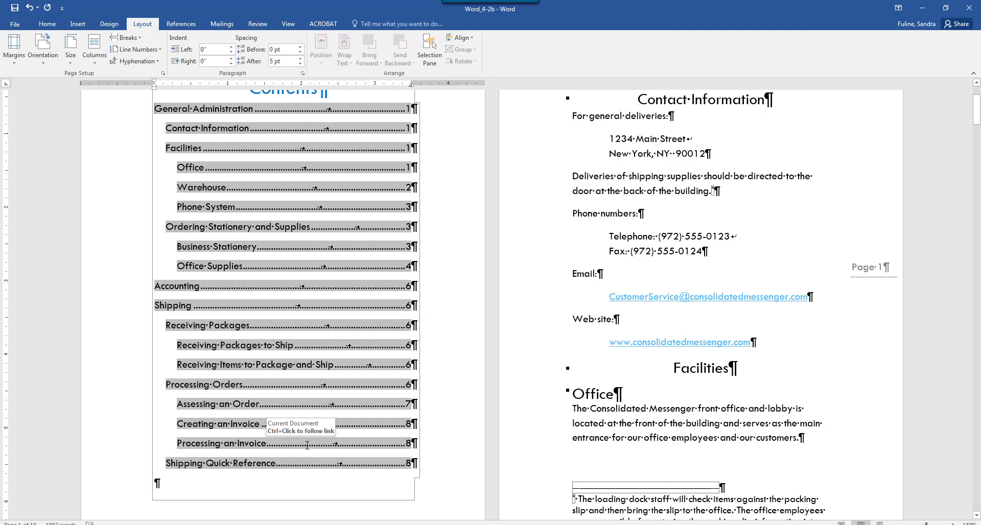
Follow the Shipping Quick Reference entry in the table of contents and check the page number beside that heading.
left_click(233, 462, "ctrl")
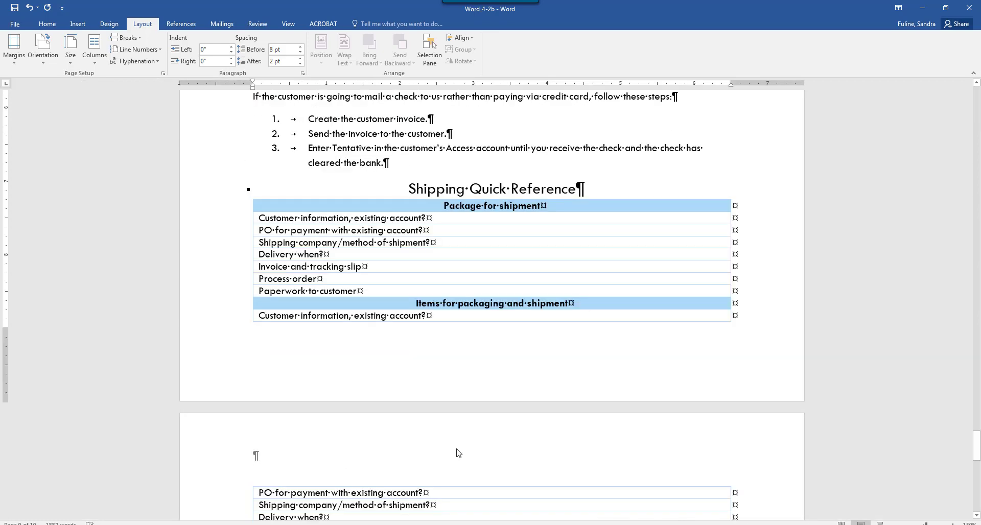
scroll(490, 439, "up", 5)
scroll(490, 440, "down", 2)
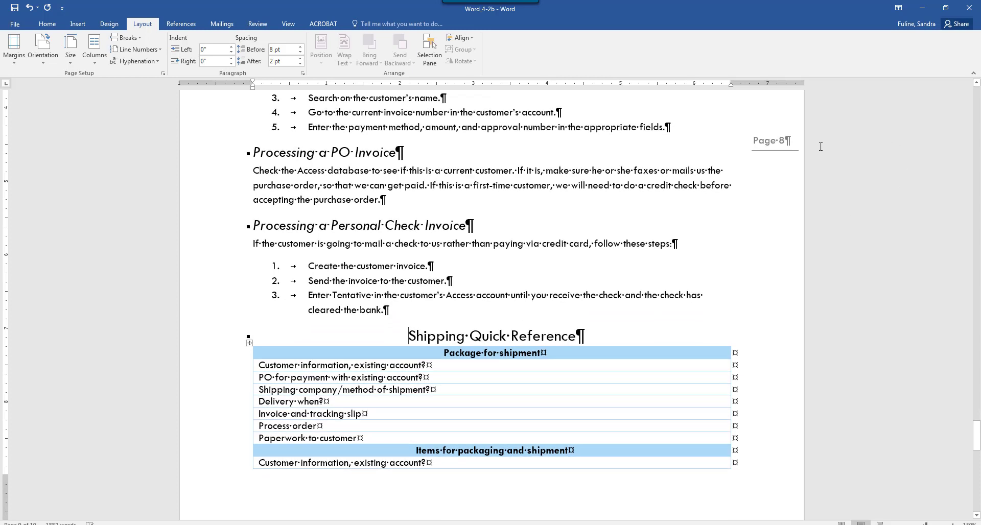